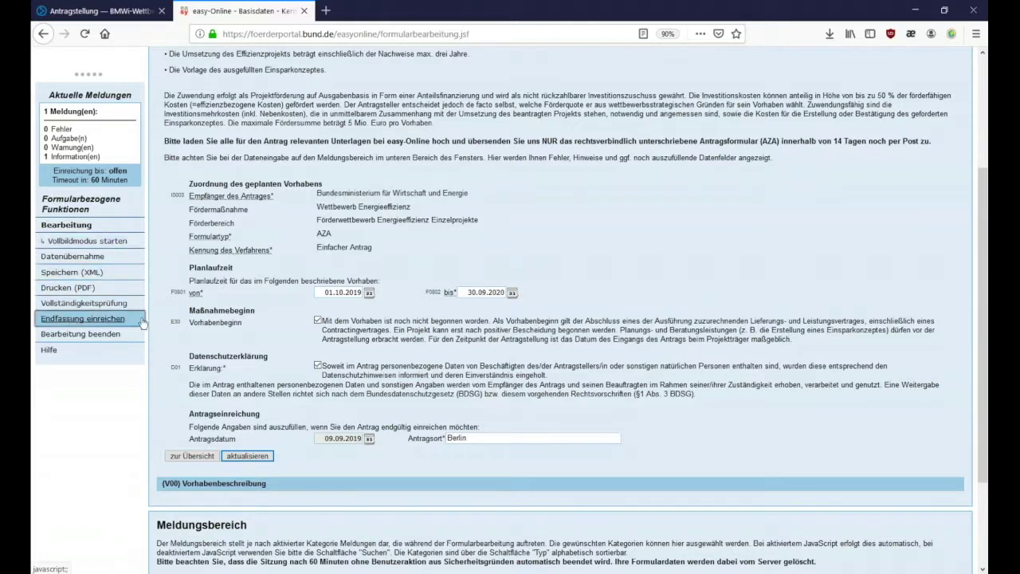
- Save the current application form locally as the XML file Entwurf.xml
{"action": "scroll", "coordinate": [231, 297], "scroll_direction": "up", "scroll_amount": 1}
{"action": "scroll", "coordinate": [231, 297], "scroll_direction": "up", "scroll_amount": 5}
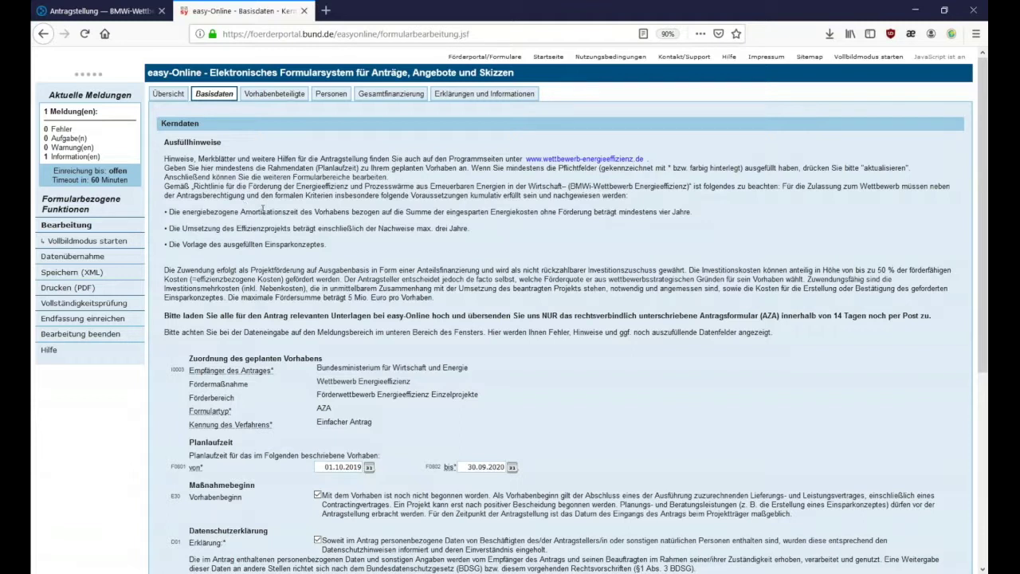
{"action": "left_click", "coordinate": [66, 273]}
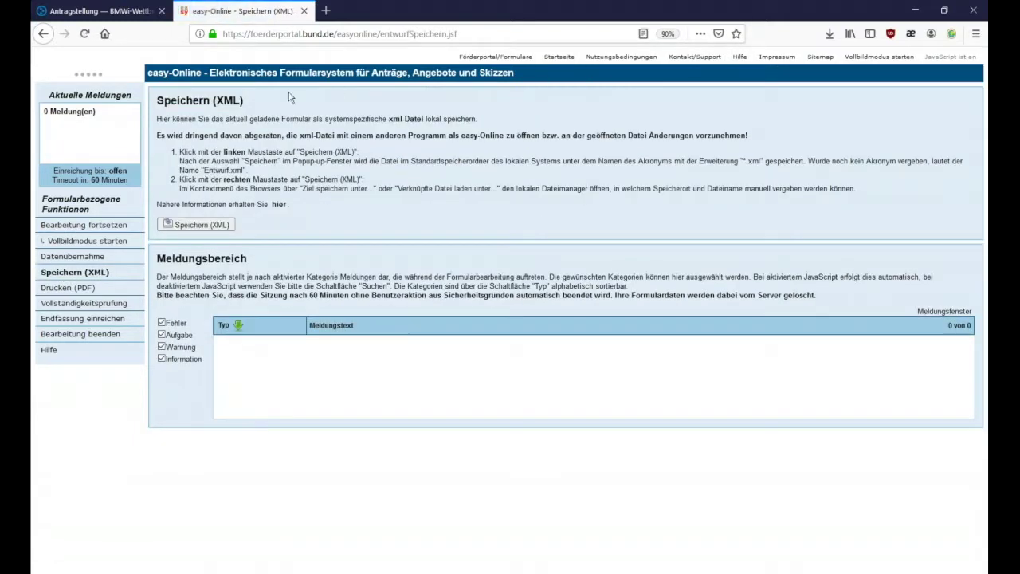
{"action": "left_click", "coordinate": [202, 226]}
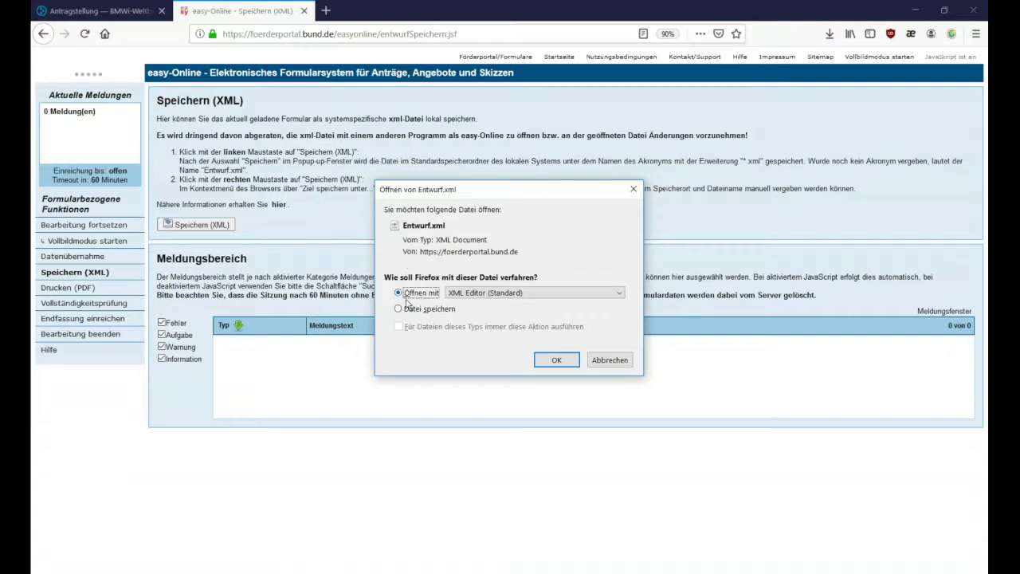
{"action": "left_click", "coordinate": [412, 310]}
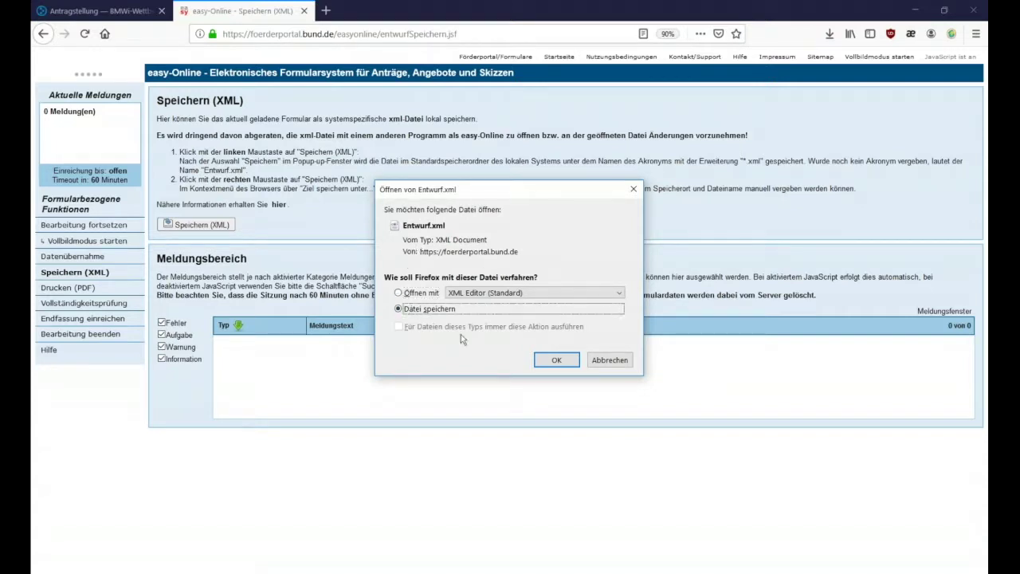
{"action": "left_click", "coordinate": [556, 360]}
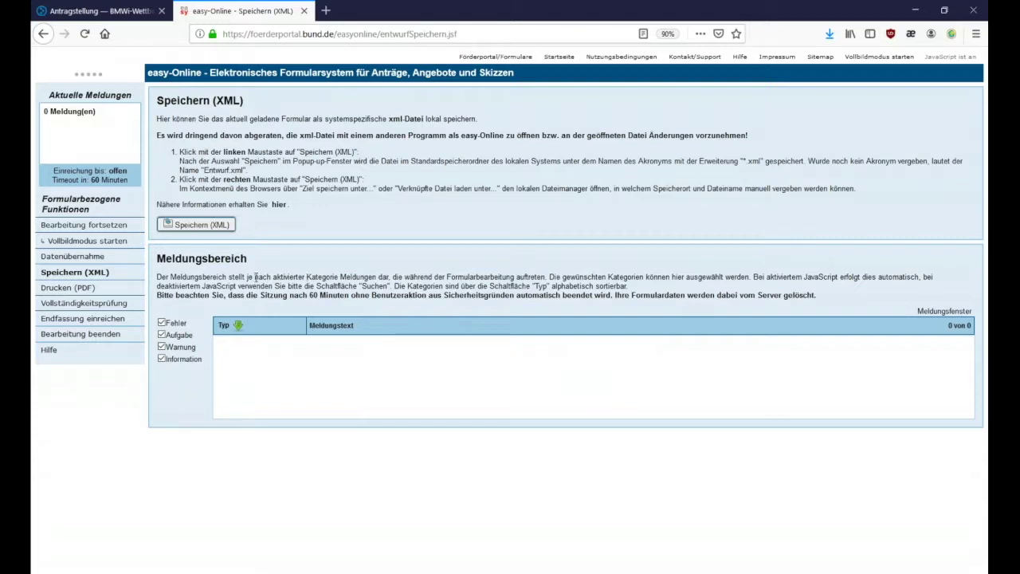
- Choose Entwurf.xml from the Downloads folder as the source file for the Datenübernahme
{"action": "left_click", "coordinate": [83, 260]}
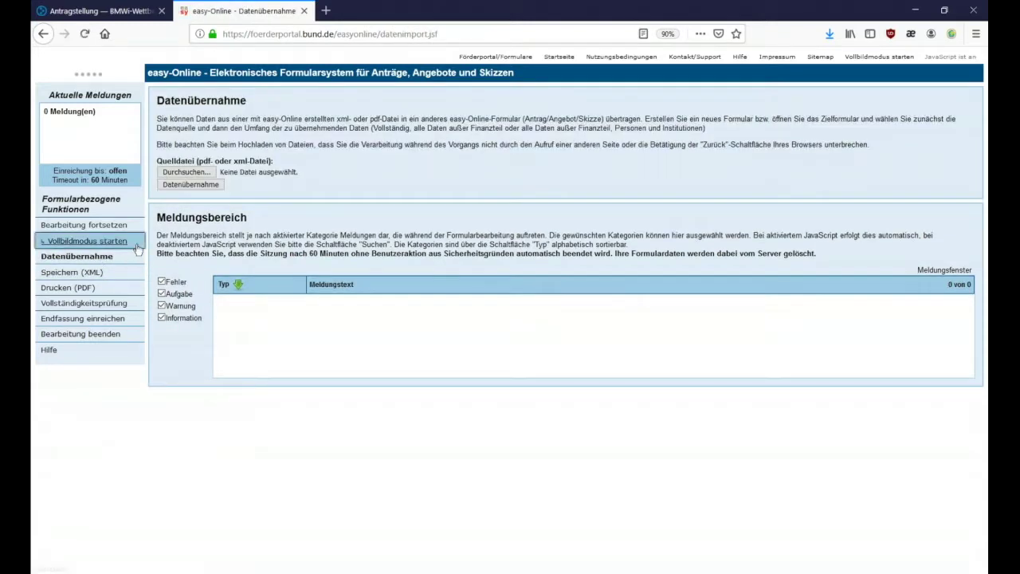
{"action": "left_click", "coordinate": [206, 174]}
{"action": "left_click", "coordinate": [177, 89]}
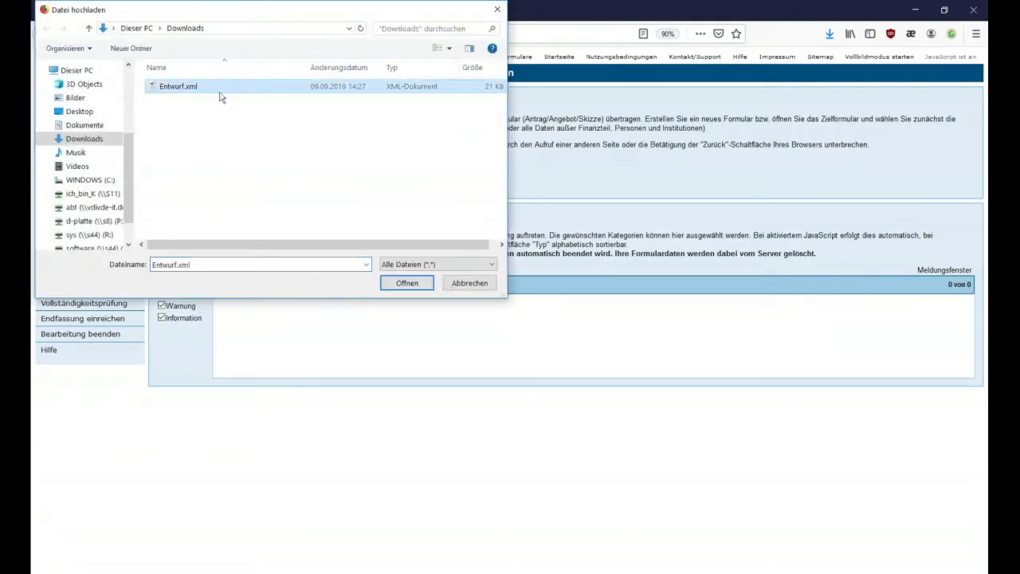
{"action": "left_click", "coordinate": [396, 285]}
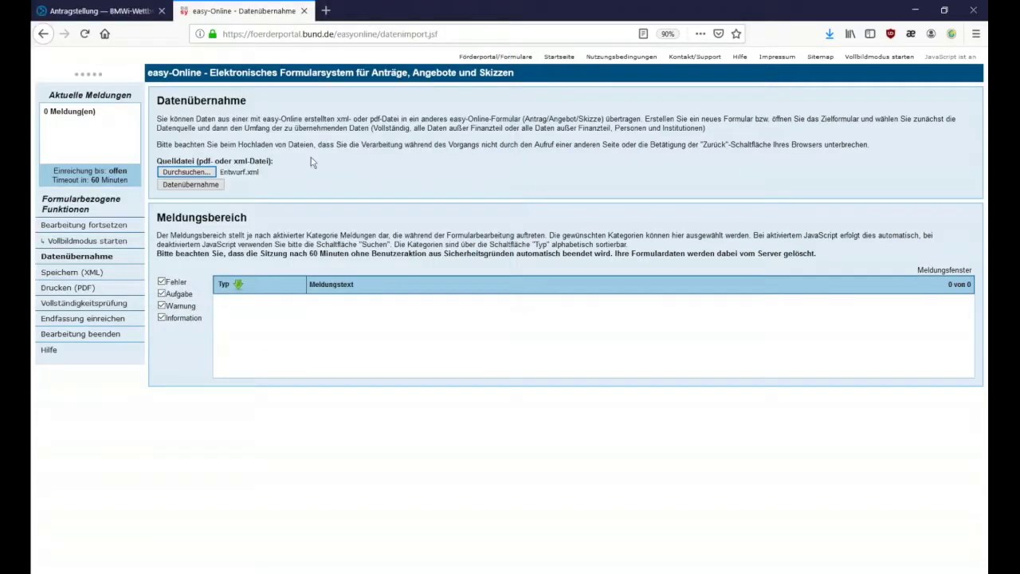
- Import the complete data set (vollständig) from Entwurf.xml into the target form and confirm overwriting the filled fields
{"action": "left_click", "coordinate": [218, 185]}
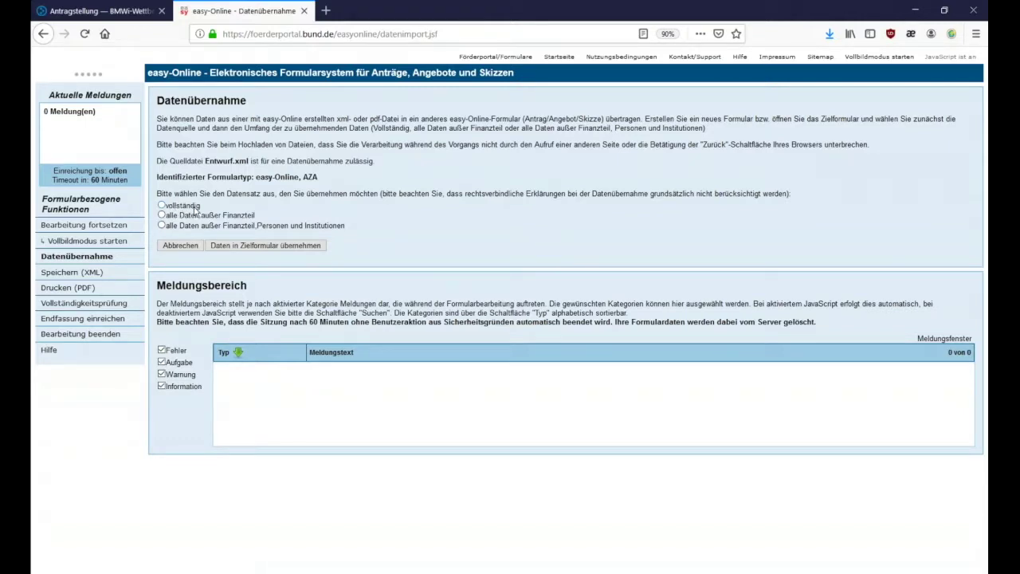
{"action": "left_click", "coordinate": [175, 206]}
{"action": "left_click", "coordinate": [265, 245]}
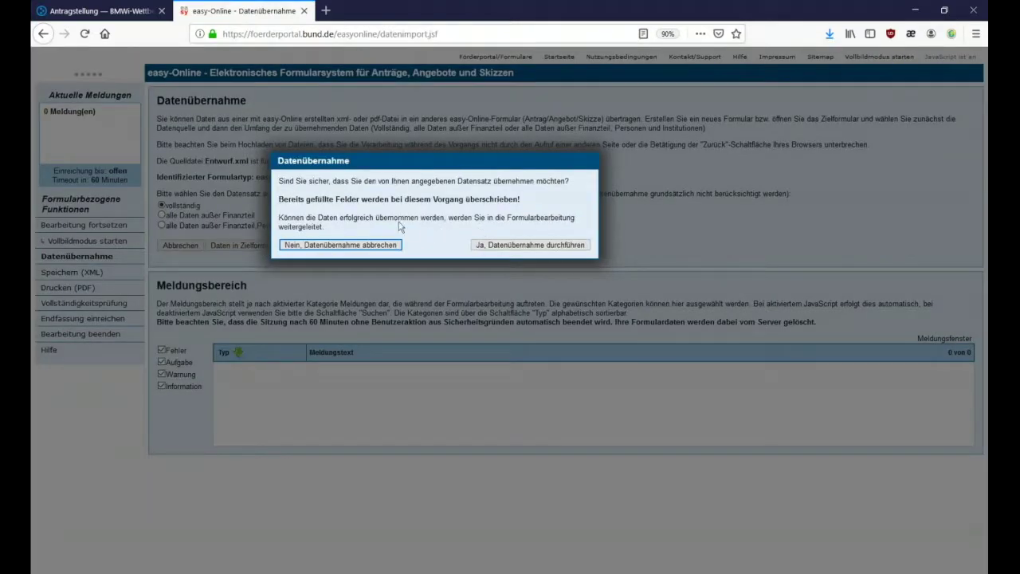
{"action": "left_click", "coordinate": [516, 249]}
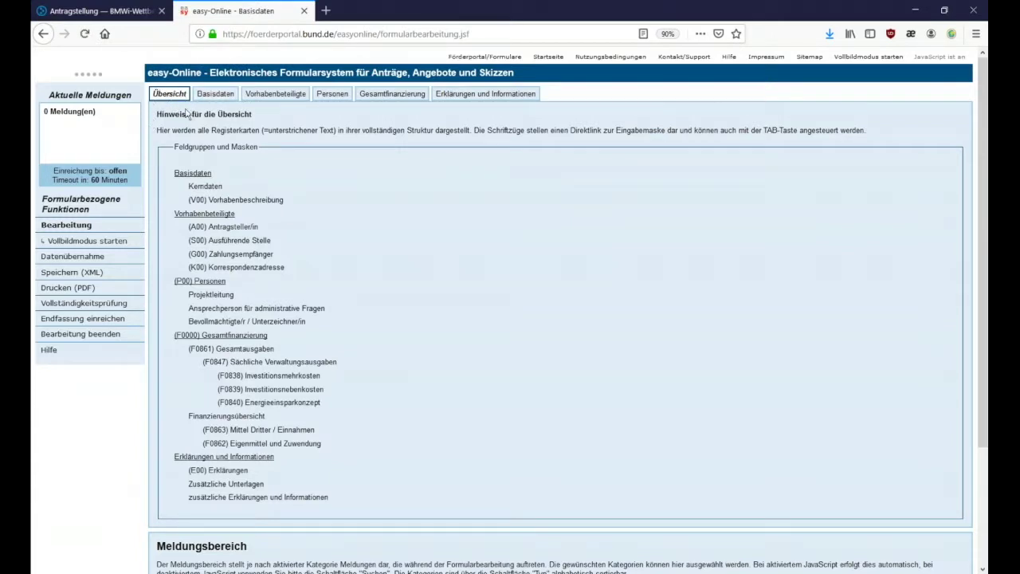
- Check the imported Kerndaten in the Basisdaten, including the Planlaufzeit, declarations and Antragsort
{"action": "left_click", "coordinate": [207, 97]}
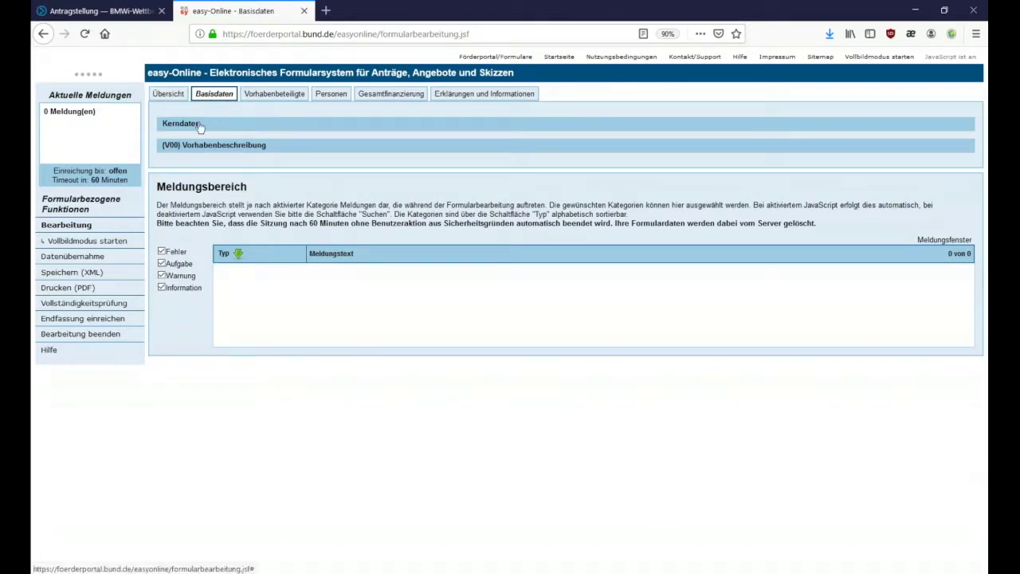
{"action": "left_click", "coordinate": [201, 131]}
{"action": "scroll", "coordinate": [502, 150], "scroll_direction": "down", "scroll_amount": 6}
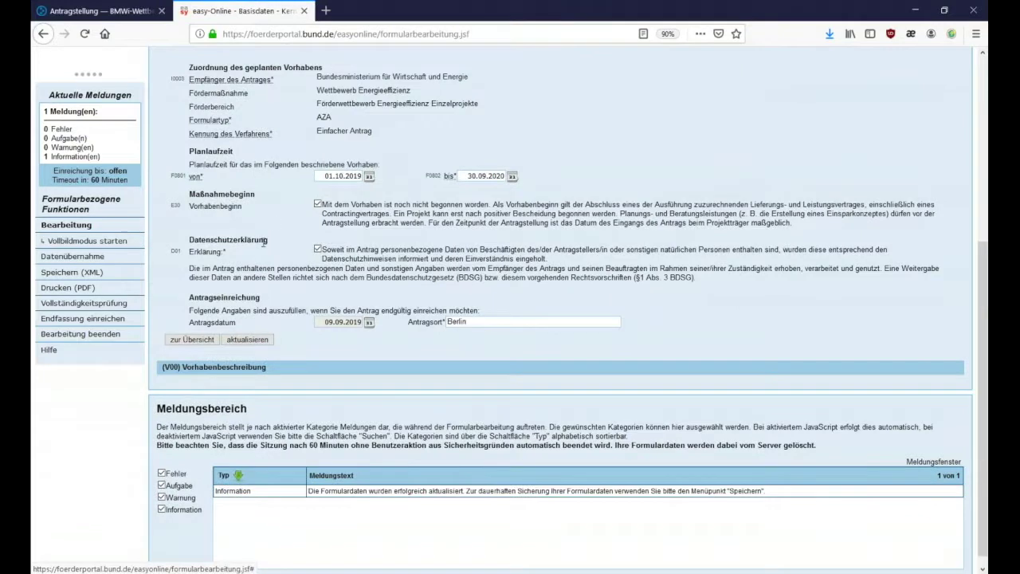
- Open the (V00) Vorhabenbeschreibung section and enter "Abwärme Berlin" as the project's Kurzwort (Akronym)
{"action": "left_click", "coordinate": [240, 371]}
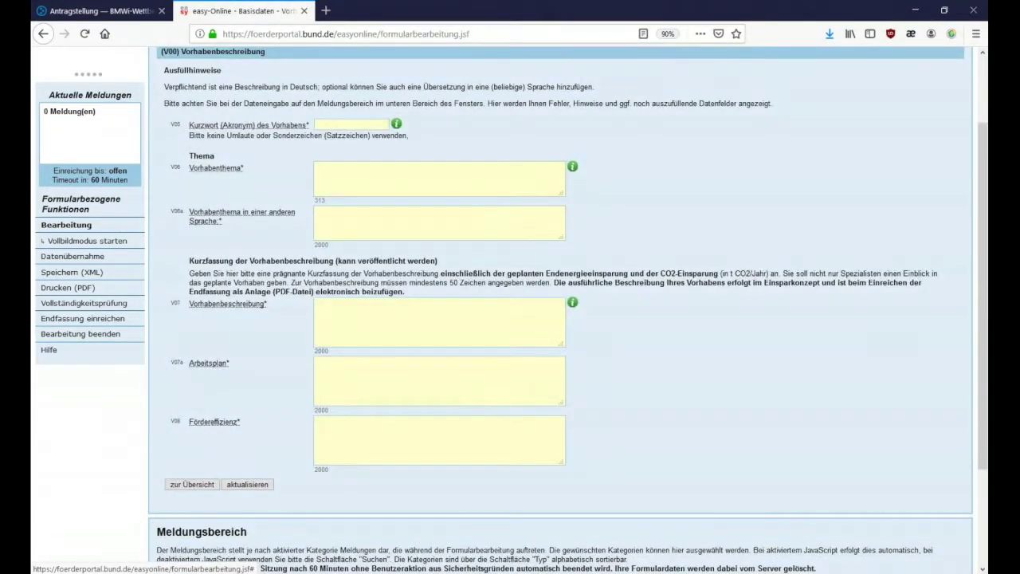
{"action": "left_click", "coordinate": [335, 125]}
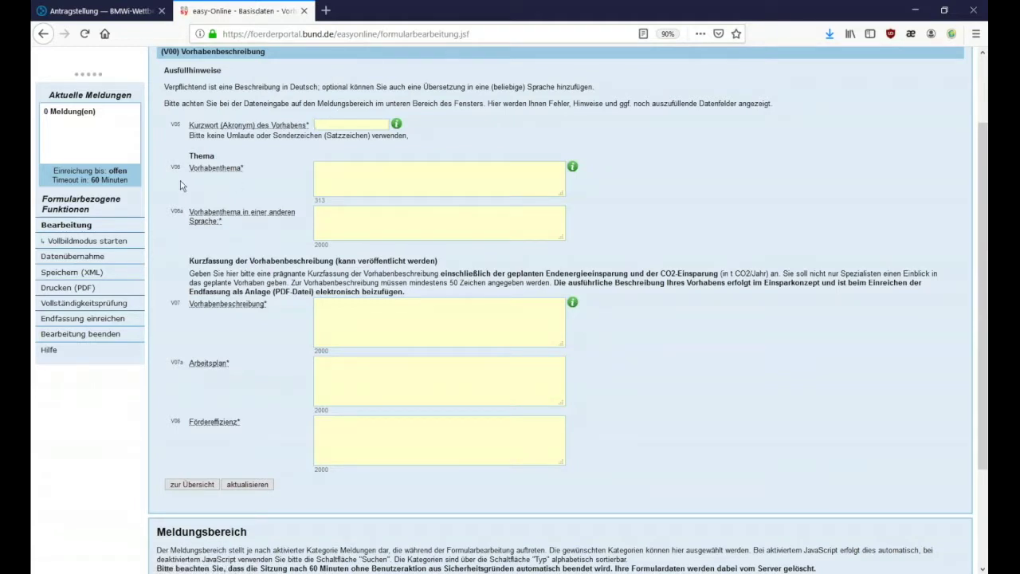
{"action": "type", "text": "A"}
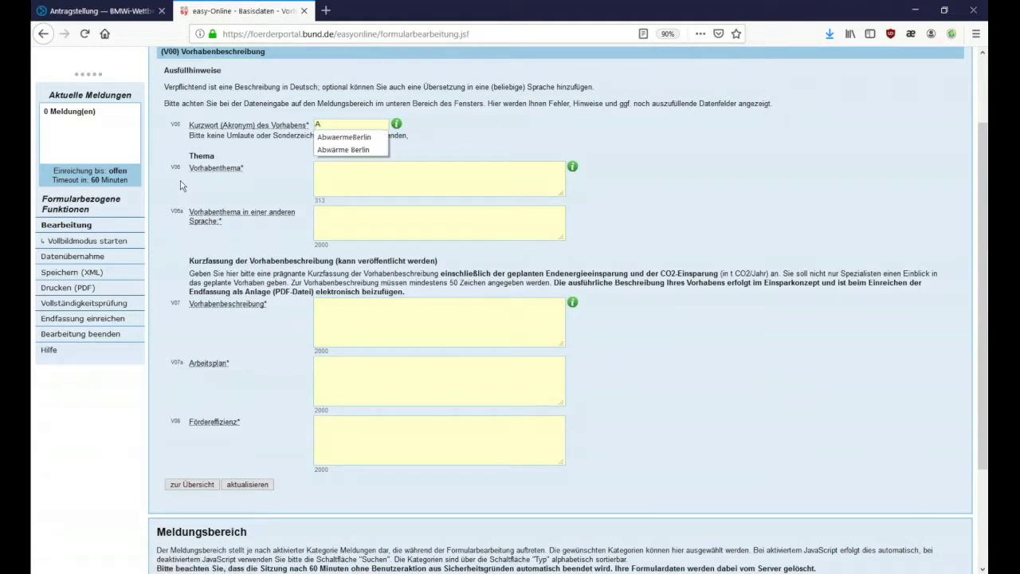
{"action": "left_click", "coordinate": [326, 151]}
{"action": "left_click", "coordinate": [342, 176]}
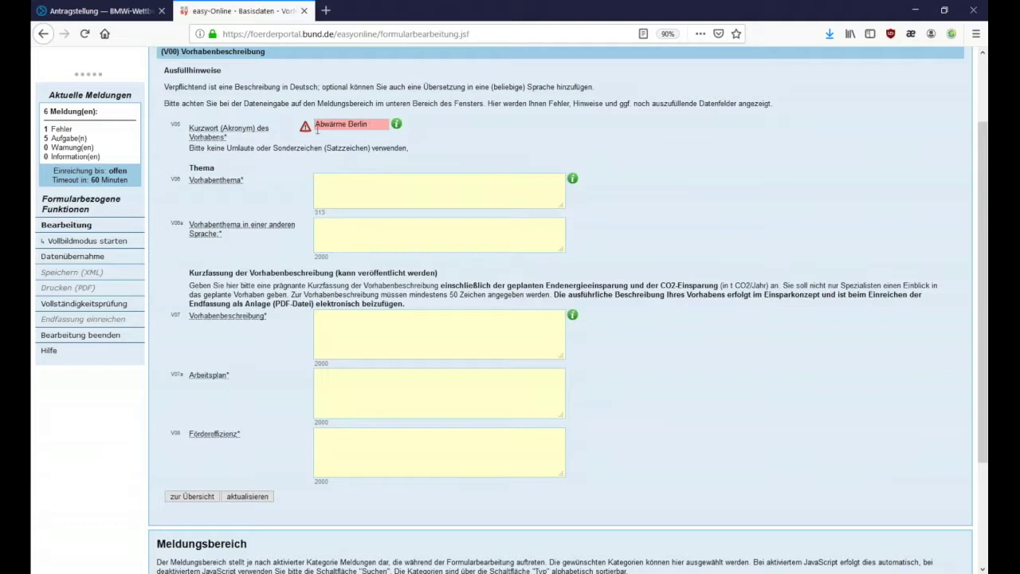
- Read the help text on the characters allowed in the Kurzwort (Akronym) field and close it
{"action": "mouse_move", "coordinate": [306, 135]}
{"action": "left_click", "coordinate": [398, 127]}
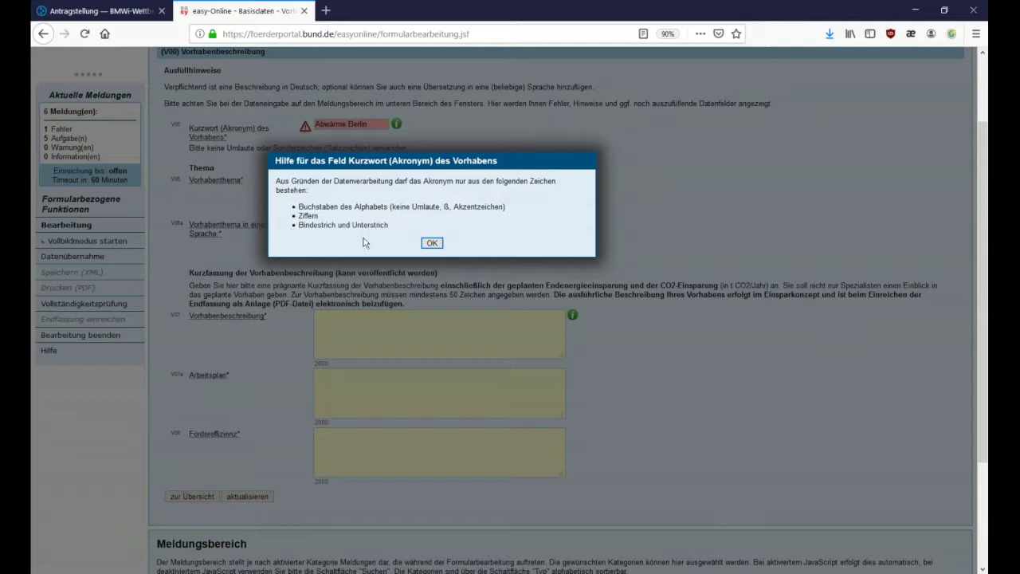
{"action": "left_click", "coordinate": [431, 243]}
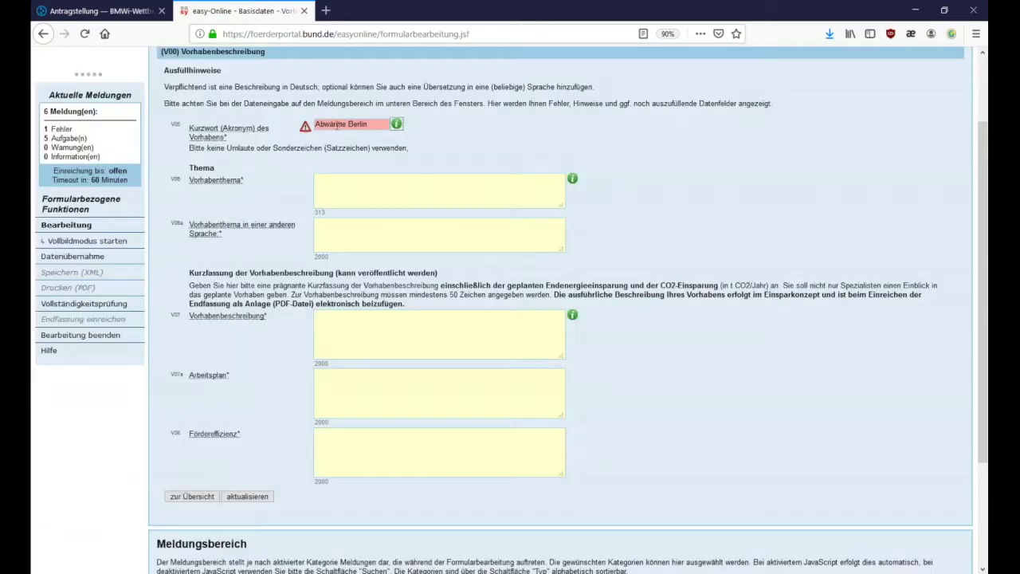
- Correct the acronym to "AbwaermeBerlin", replacing the umlaut and removing the space
{"action": "left_click", "coordinate": [330, 125]}
{"action": "key", "text": "BackSpace"}
{"action": "type", "text": "ae"}
{"action": "left_click", "coordinate": [356, 176]}
{"action": "key", "text": "BackSpace"}
{"action": "left_click", "coordinate": [353, 188]}
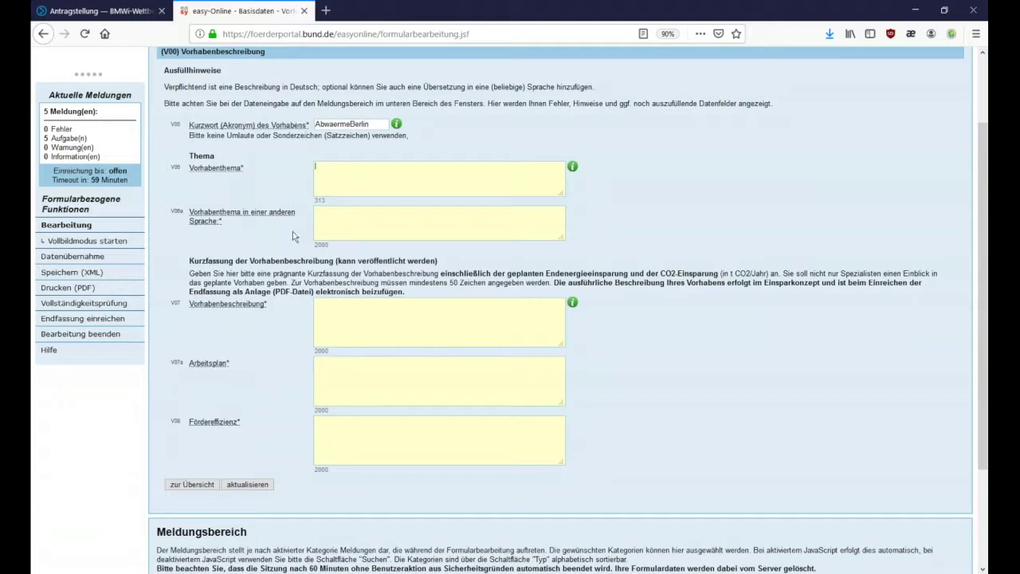
- Enter "Nutzung von Prozessabwärme in vorgelagerten Produktionsschritten" as Vorhabenthema and "Use of process heat in the production process" as the topic in another language
{"action": "scroll", "coordinate": [293, 237], "scroll_direction": "down", "scroll_amount": 3}
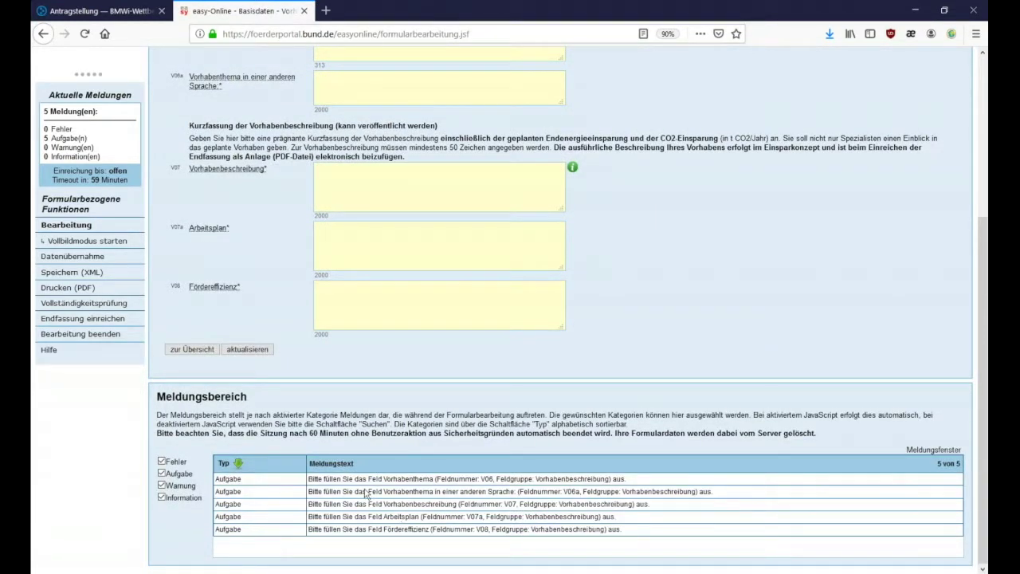
{"action": "scroll", "coordinate": [263, 295], "scroll_direction": "up", "scroll_amount": 5}
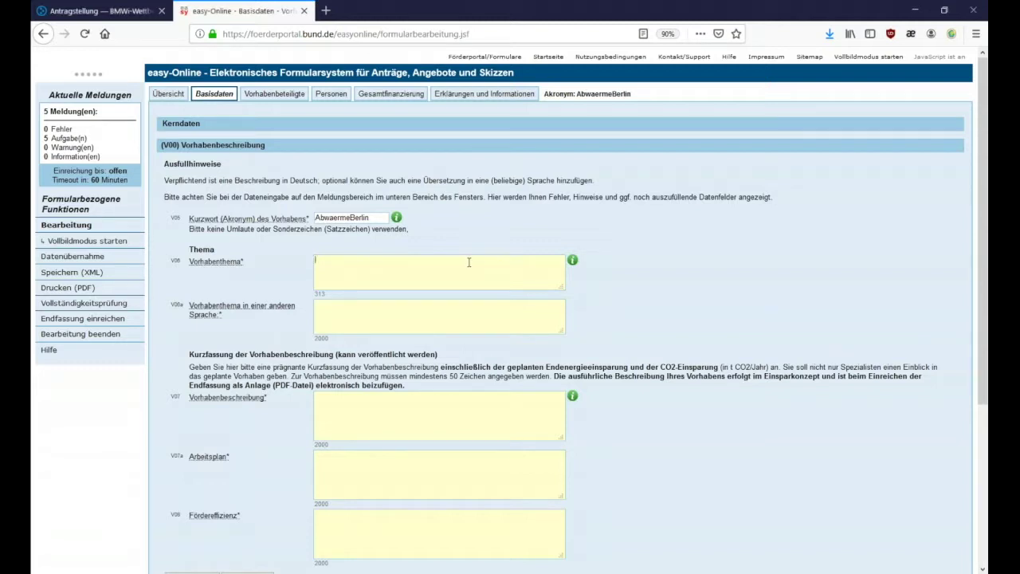
{"action": "type", "text": "Nutzung von Prozessabwärme in vorgelagerten Produktionsschritten"}
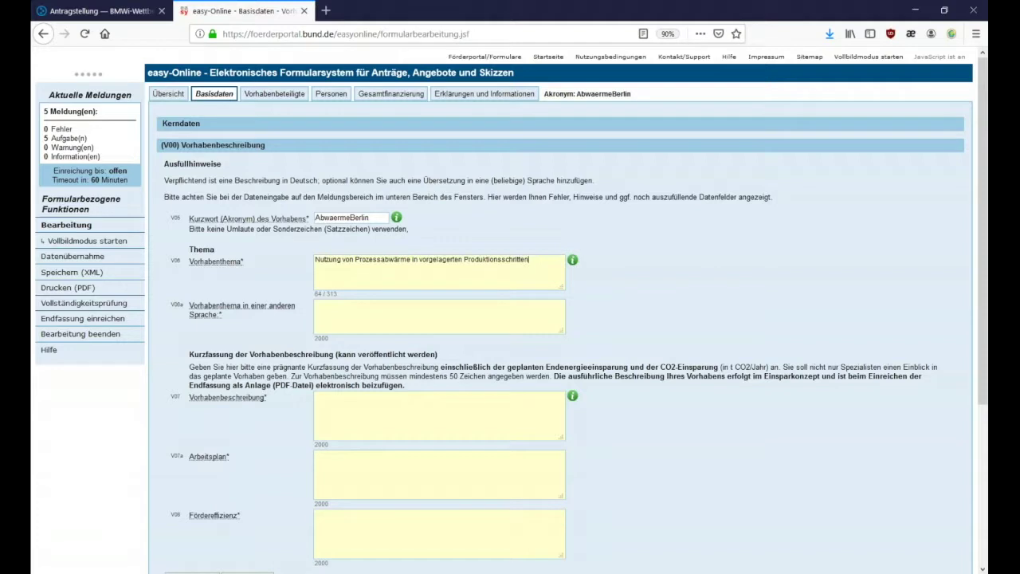
{"action": "key", "text": "Tab"}
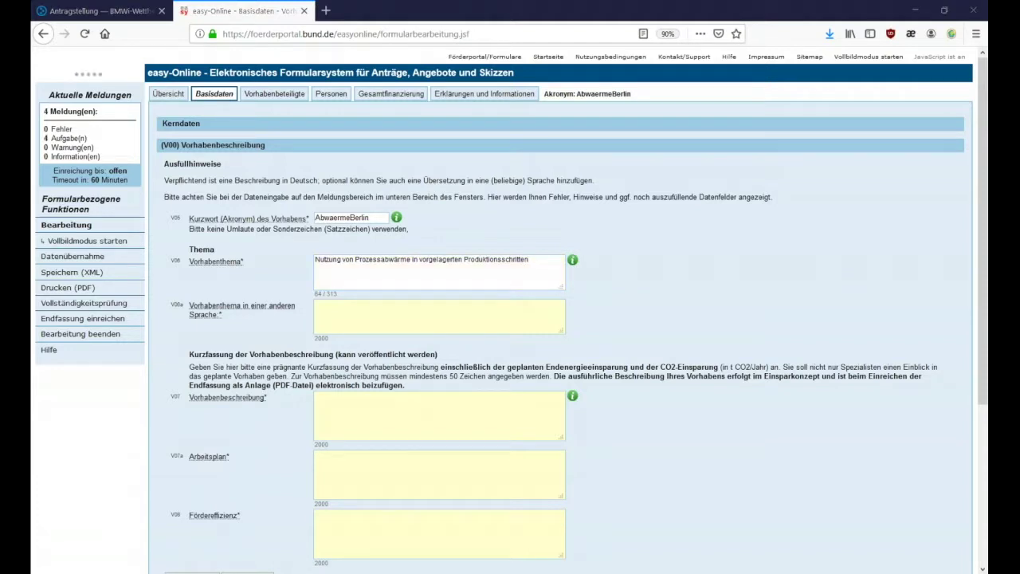
{"action": "left_click", "coordinate": [400, 330]}
{"action": "type", "text": "Use of process heat in the production process"}
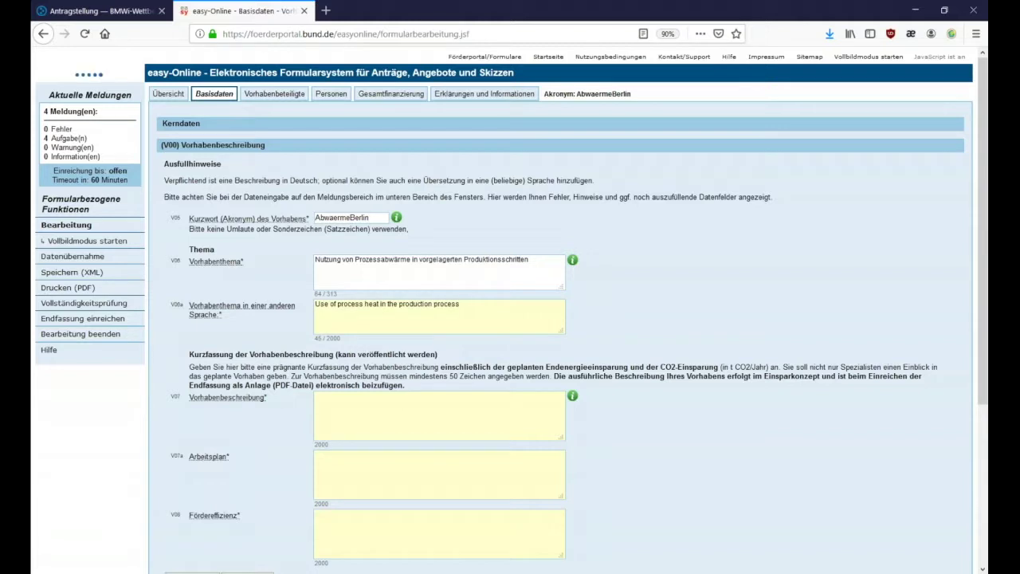
- Paste the prepared summary of the site's waste heat, gas burners and CO2 savings into Vorhabenbeschreibung, enlarging the field to read it
{"action": "scroll", "coordinate": [368, 366], "scroll_direction": "down", "scroll_amount": 5}
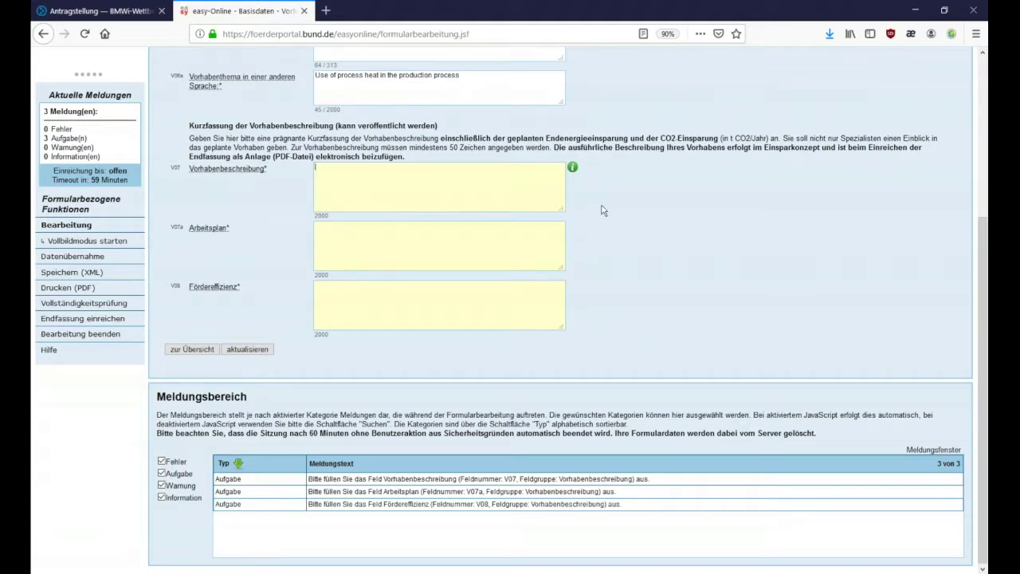
{"action": "key", "text": "ctrl+v"}
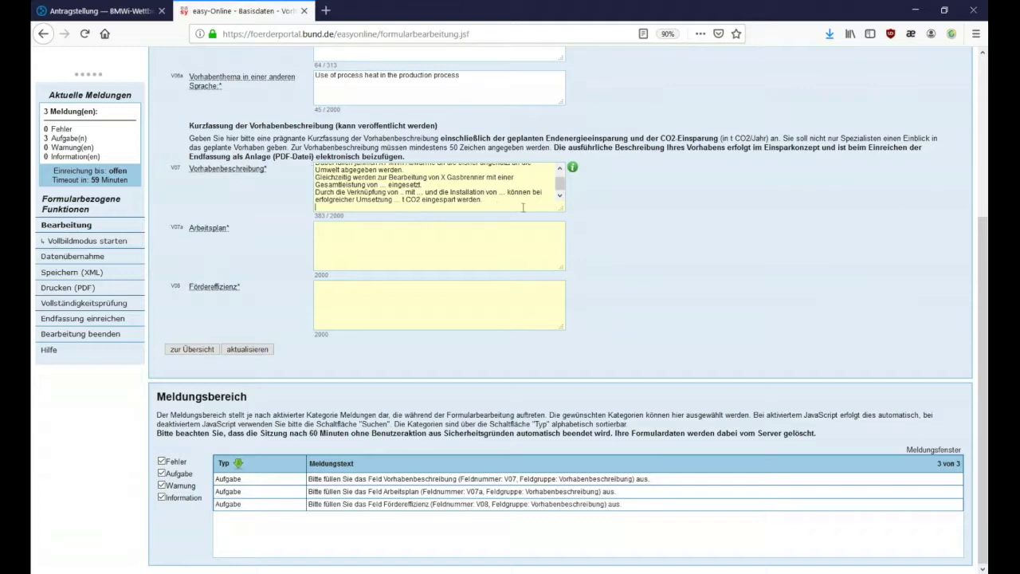
{"action": "left_click_drag", "start_coordinate": [561, 209], "coordinate": [700, 296]}
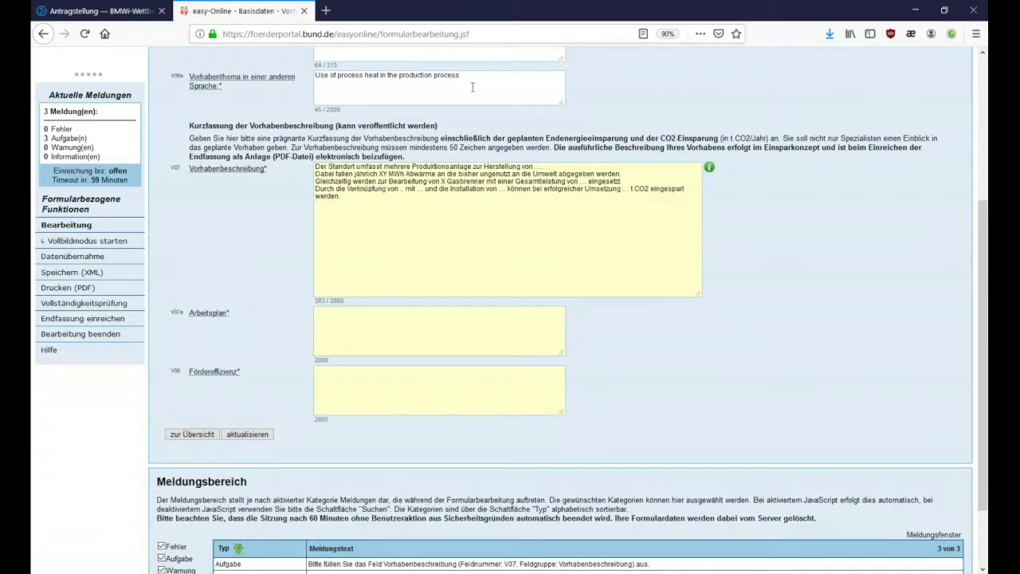
{"action": "left_click", "coordinate": [350, 317]}
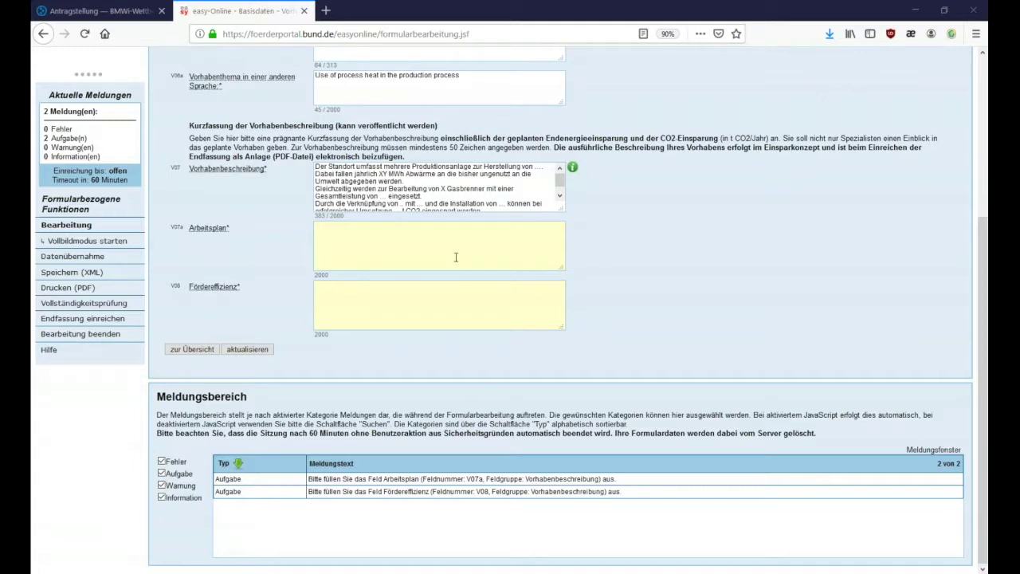
- Fill in the Arbeitsplan with work packages AP1 to AP4, from planning (OKT – DEZ 2019) to Erfolgskontrolle und Dokumentation (JUL-AUG 2020)
{"action": "left_click", "coordinate": [363, 239]}
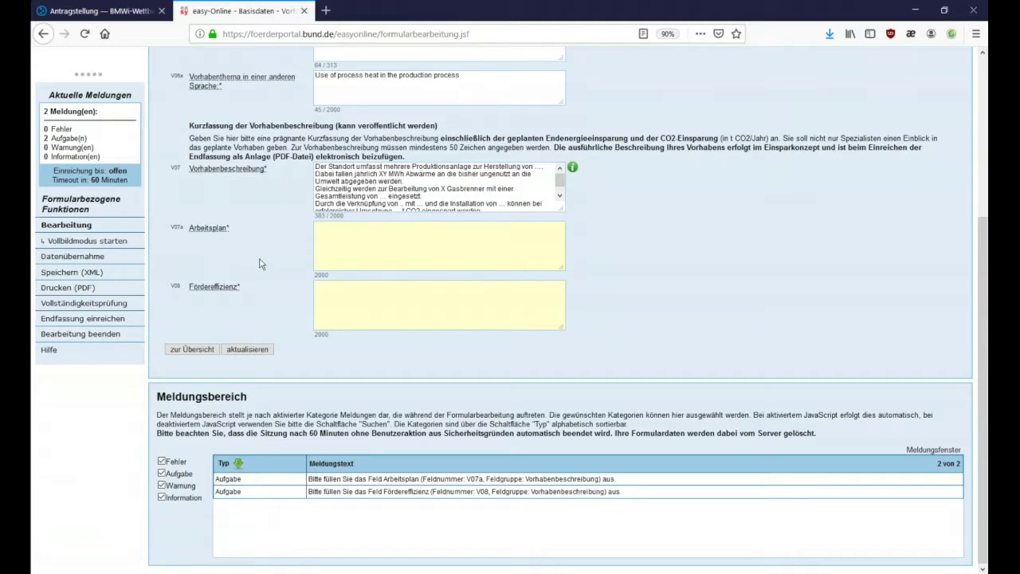
{"action": "type", "text": "AP1: Planung, Vorbereitung und Beschaffung der Materialien OKT – DEZ 2019 AP2: Vorbereitende Maßnahmen und Stilllegung der alten Anlagen JAN – FEB 2020 AP3: Tausch der Komponenten und Inbetriebnahme MRZ – JUN 2020 AP4: Erfolgskontrolle und Dokumentation JUL-AUG 2020"}
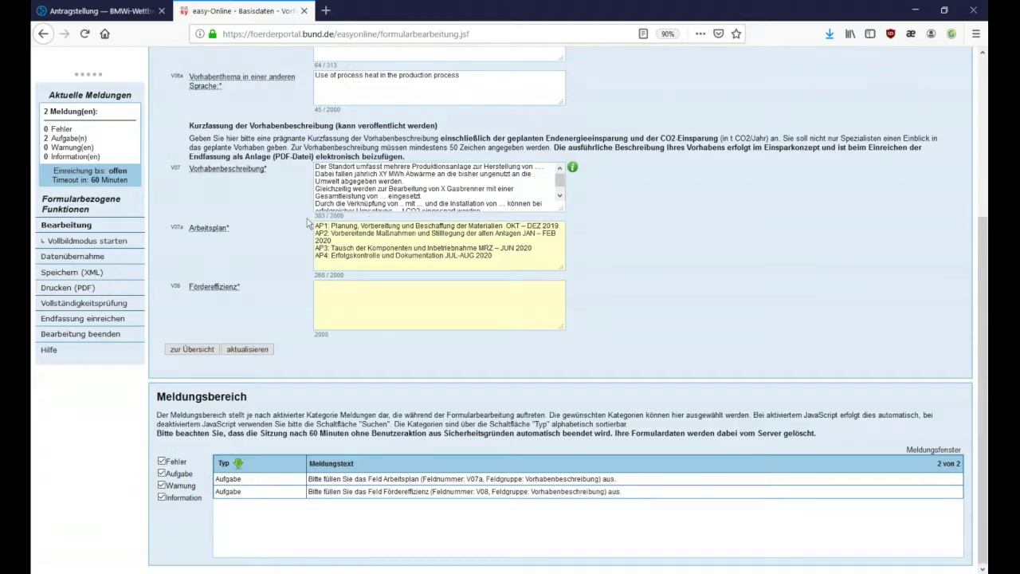
{"action": "left_click_drag", "start_coordinate": [563, 273], "coordinate": [608, 285]}
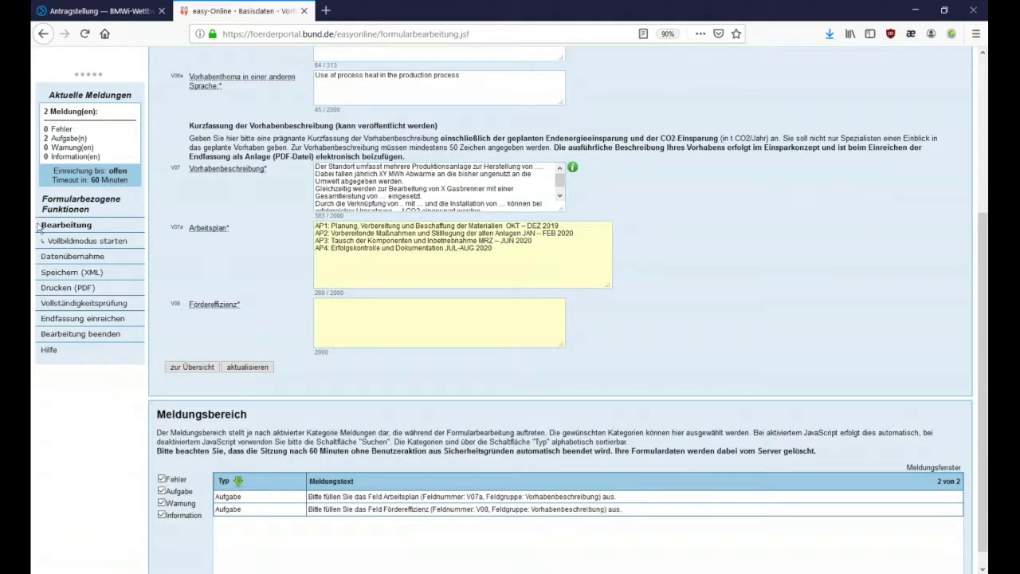
{"action": "key", "text": "Tab"}
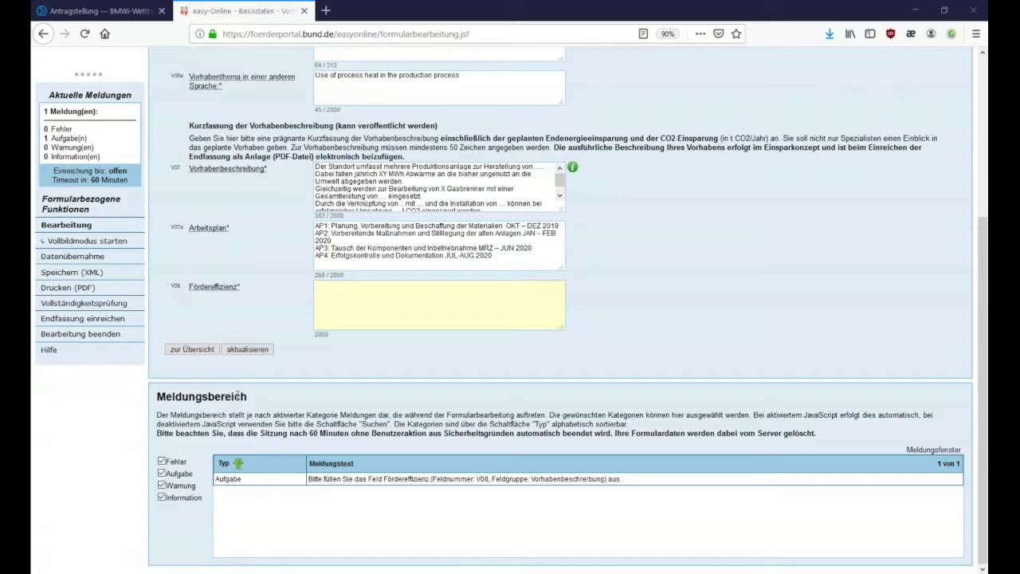
- Enter "Die Fördereffizienz des beantragten Projektes beträgt ... Euro je Tonne CO2" as Fördereffizienz and update the form data
{"action": "left_click", "coordinate": [343, 323]}
{"action": "type", "text": "Die Fördereffizienz des beantragten Projektes beträgt ... Euro je Tonne CO2"}
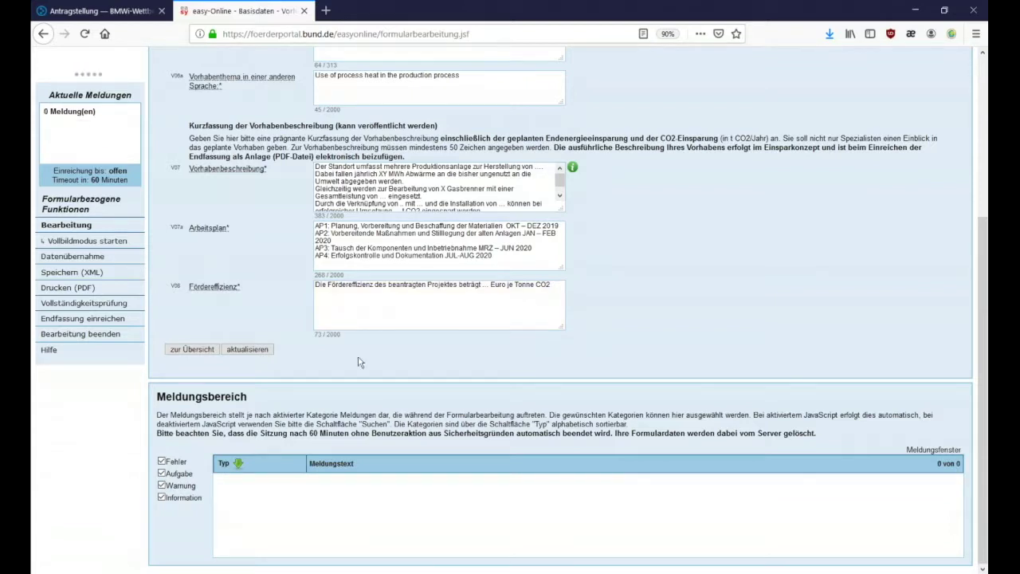
{"action": "left_click", "coordinate": [255, 351]}
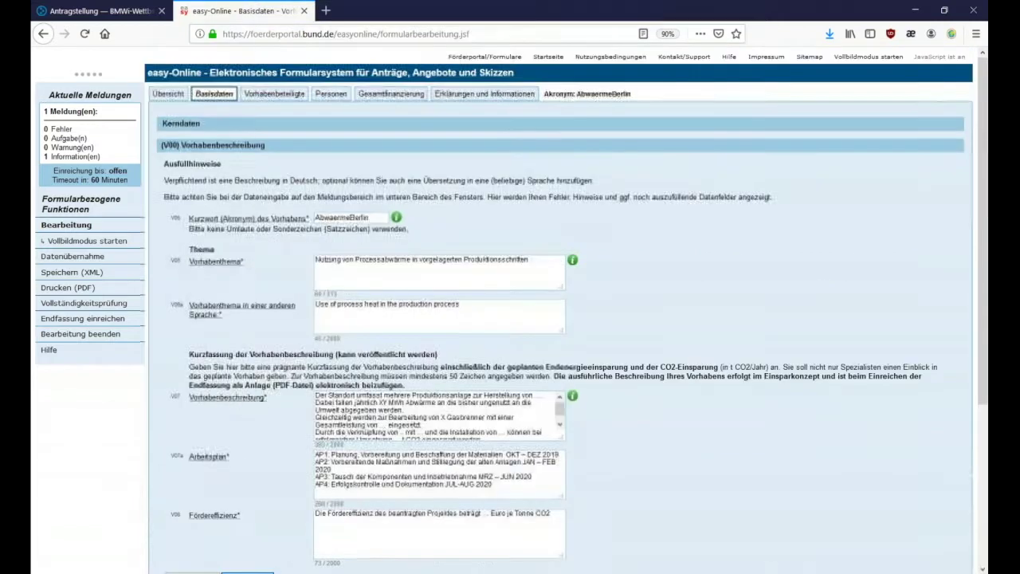
- Enter XY GmbH as the legally binding name of the Antragsteller/in and fill in its street, postcode and city
{"action": "left_click", "coordinate": [266, 96]}
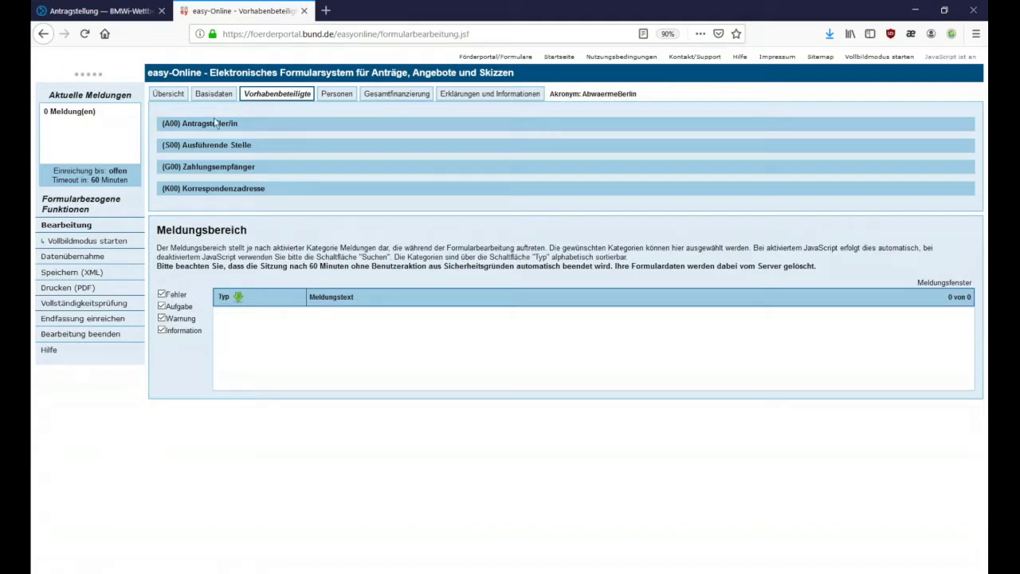
{"action": "left_click", "coordinate": [209, 129]}
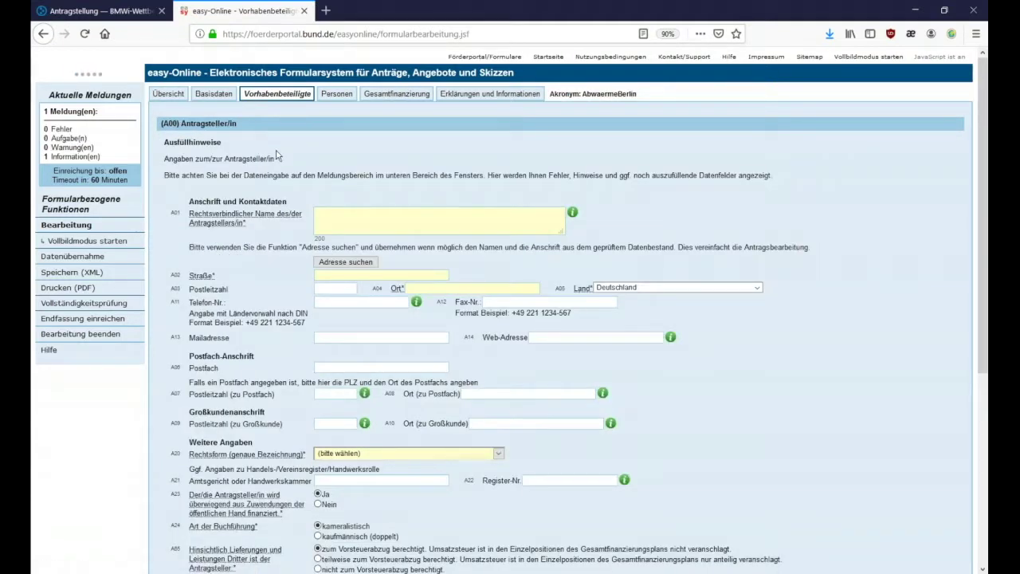
{"action": "left_click", "coordinate": [323, 214]}
{"action": "type", "text": "GmbH"}
{"action": "left_click", "coordinate": [330, 275]}
{"action": "type", "text": "Fak"}
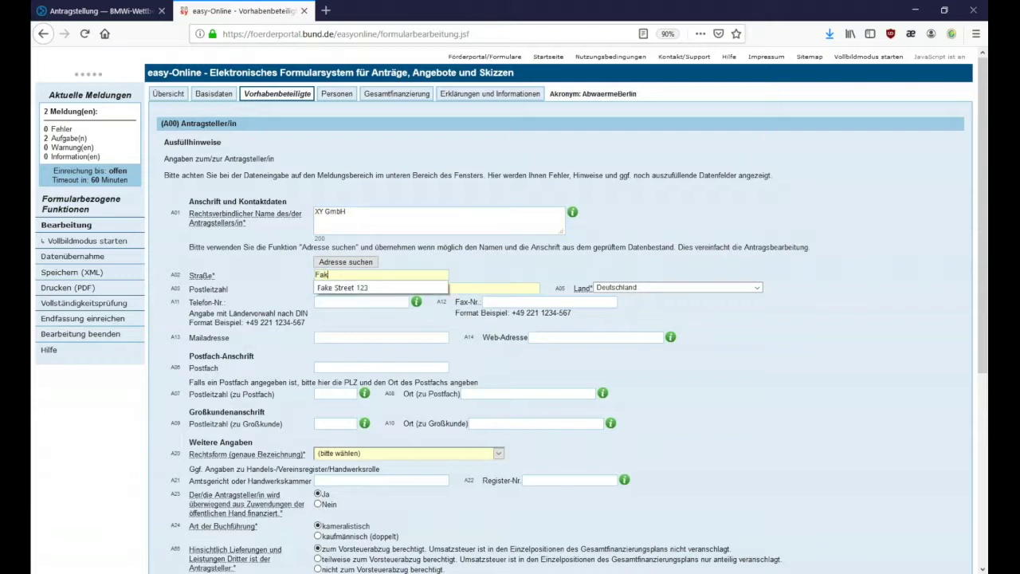
{"action": "left_click", "coordinate": [333, 287]}
{"action": "type", "text": "99999"}
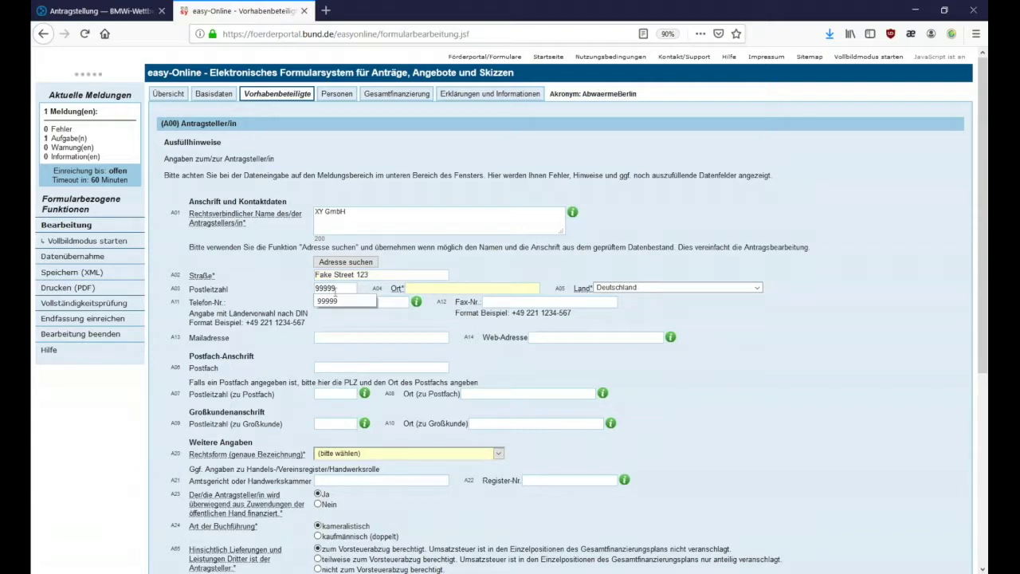
{"action": "key", "text": "Tab"}
{"action": "type", "text": "Ber"}
{"action": "left_click", "coordinate": [419, 303]}
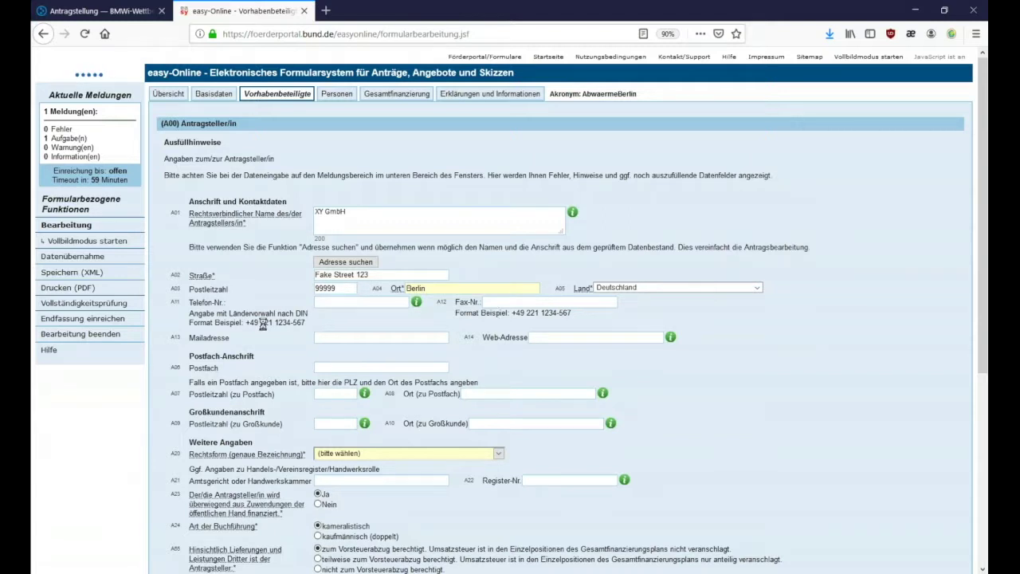
- Set the applicant's Rechtsform to GmbH and Art der Buchführung to kaufmännisch (doppelt), and update the form data
{"action": "scroll", "coordinate": [263, 325], "scroll_direction": "down", "scroll_amount": 3}
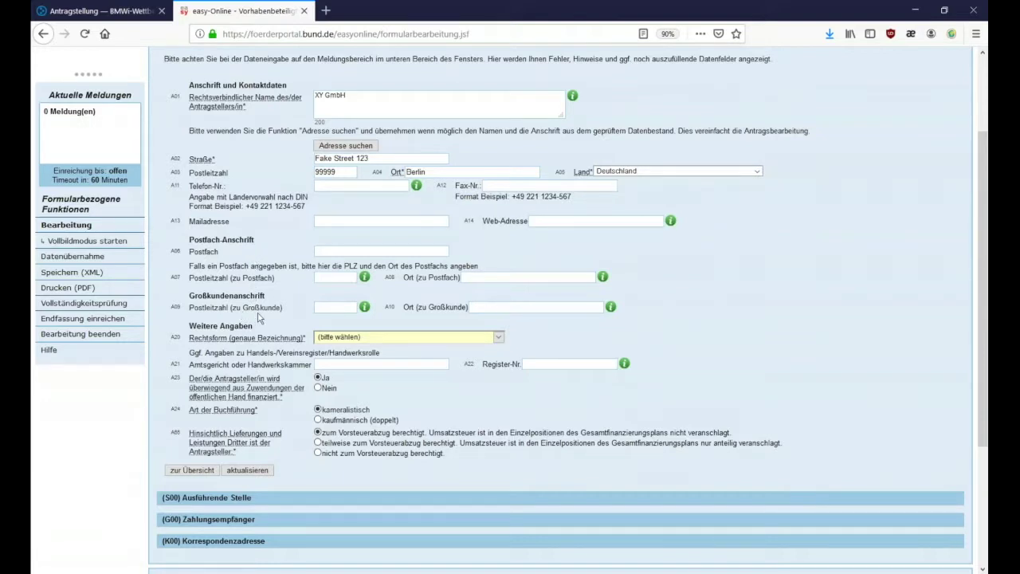
{"action": "left_click", "coordinate": [498, 337]}
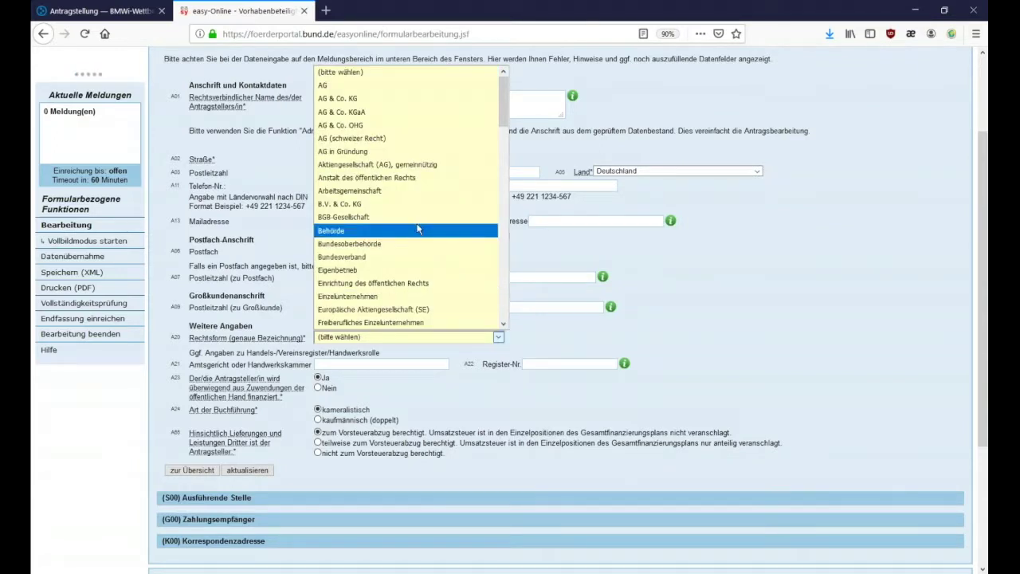
{"action": "scroll", "coordinate": [413, 220], "scroll_direction": "down", "scroll_amount": 2}
{"action": "scroll", "coordinate": [412, 220], "scroll_direction": "down", "scroll_amount": 4}
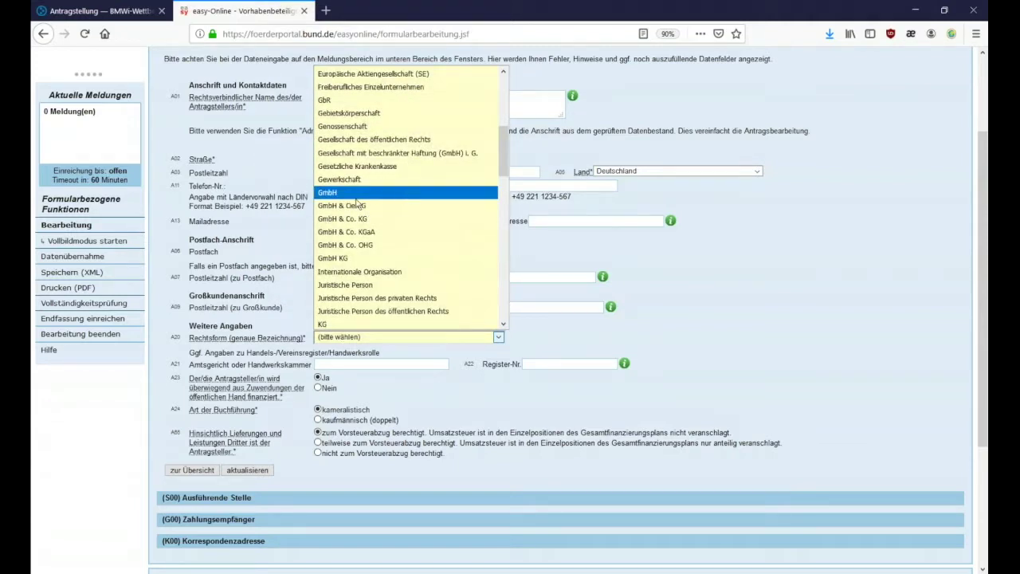
{"action": "scroll", "coordinate": [357, 201], "scroll_direction": "down", "scroll_amount": 4}
{"action": "scroll", "coordinate": [356, 201], "scroll_direction": "down", "scroll_amount": 15}
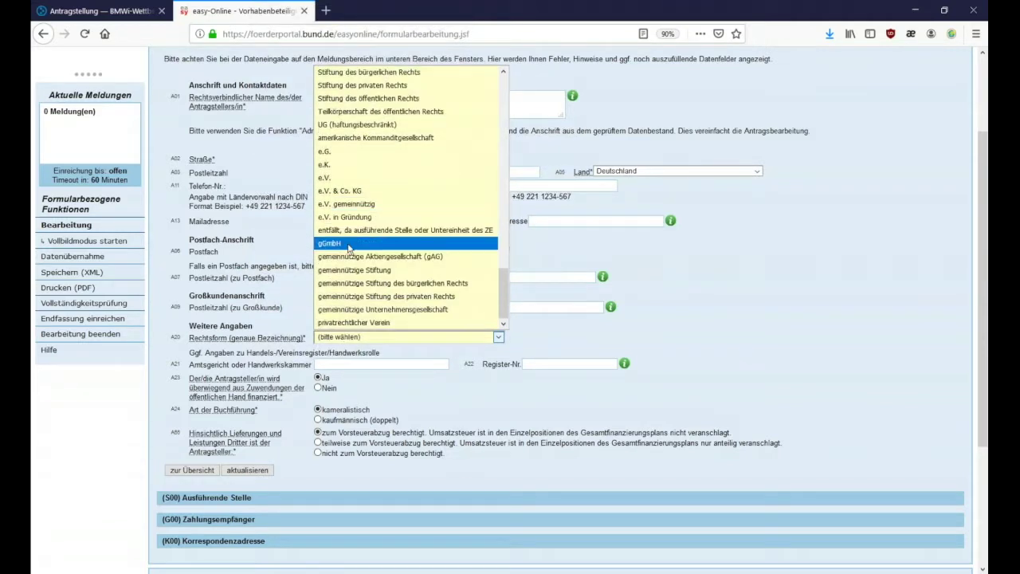
{"action": "scroll", "coordinate": [354, 243], "scroll_direction": "up", "scroll_amount": 5}
{"action": "scroll", "coordinate": [353, 249], "scroll_direction": "up", "scroll_amount": 9}
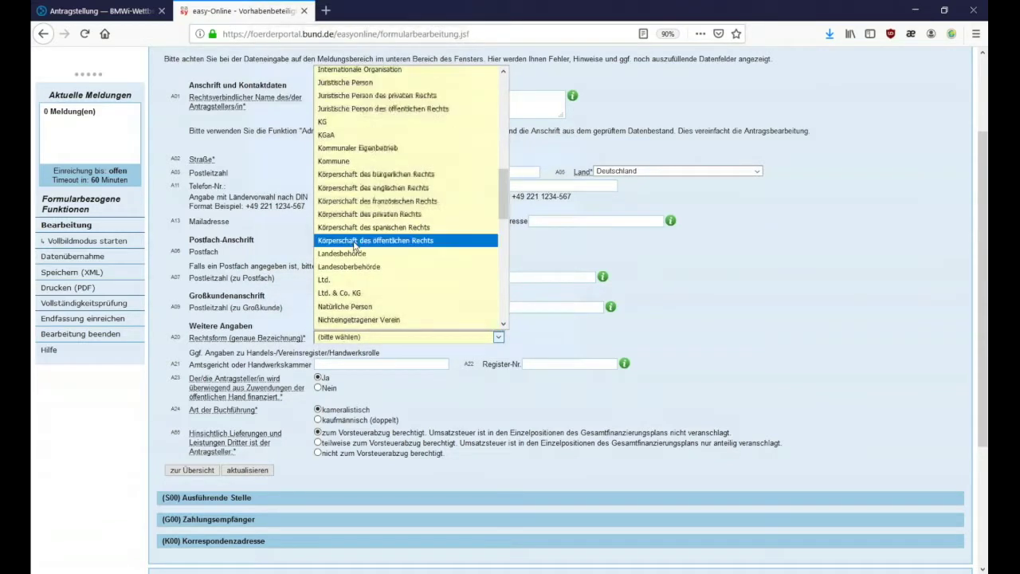
{"action": "left_click", "coordinate": [348, 146]}
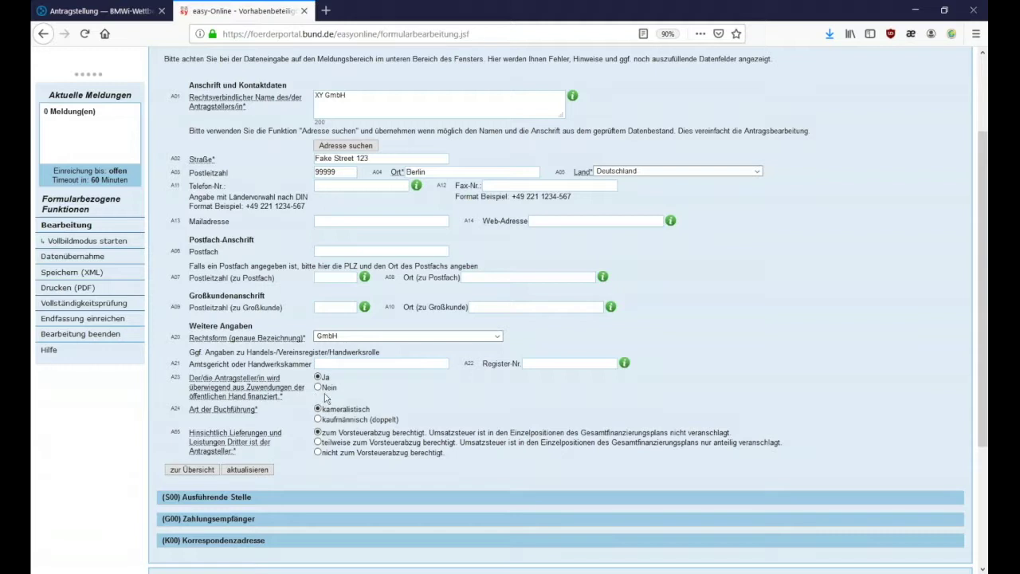
{"action": "left_click", "coordinate": [318, 419]}
{"action": "left_click", "coordinate": [261, 469]}
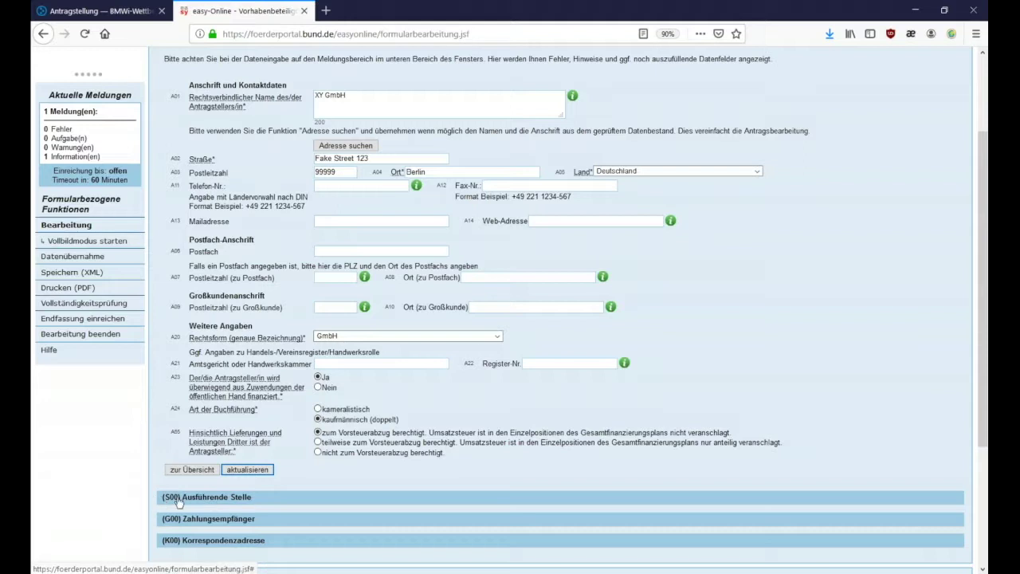
- Declare the Antragsteller/in to be the Ausführende Stelle as well, and keep Antragsteller as the Zahlungsempfänger
{"action": "left_click", "coordinate": [267, 500]}
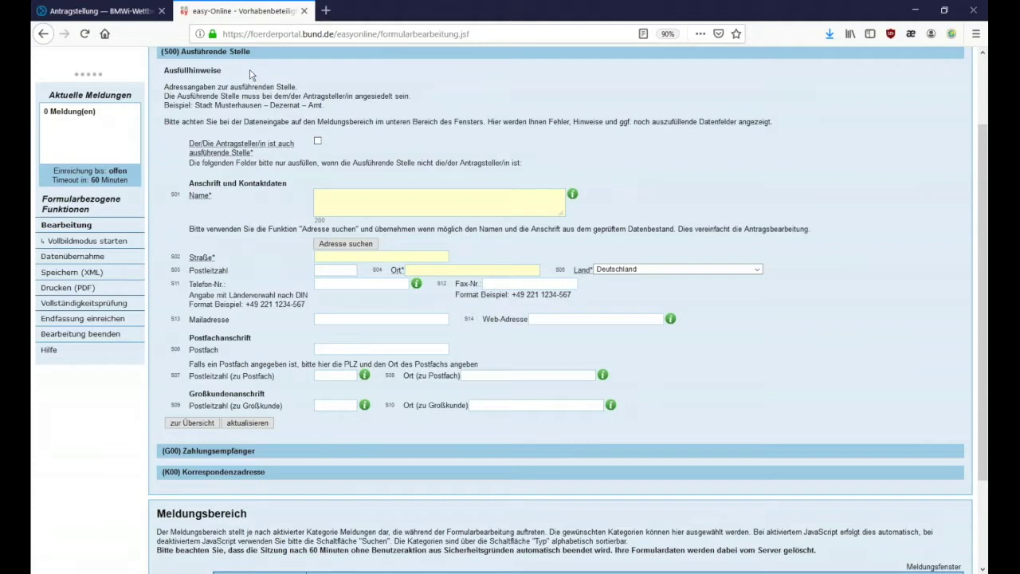
{"action": "left_click", "coordinate": [317, 143]}
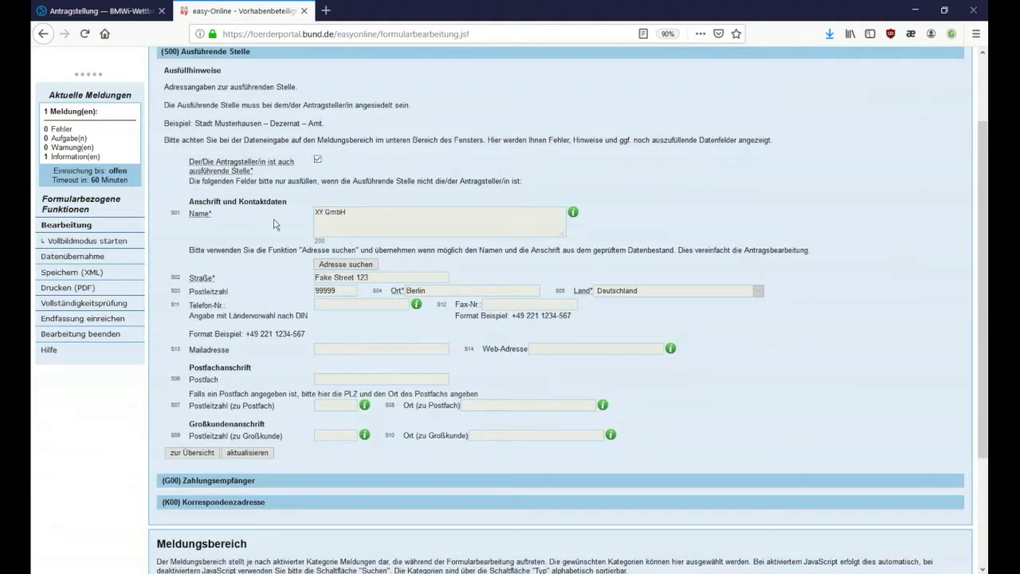
{"action": "left_click", "coordinate": [239, 488]}
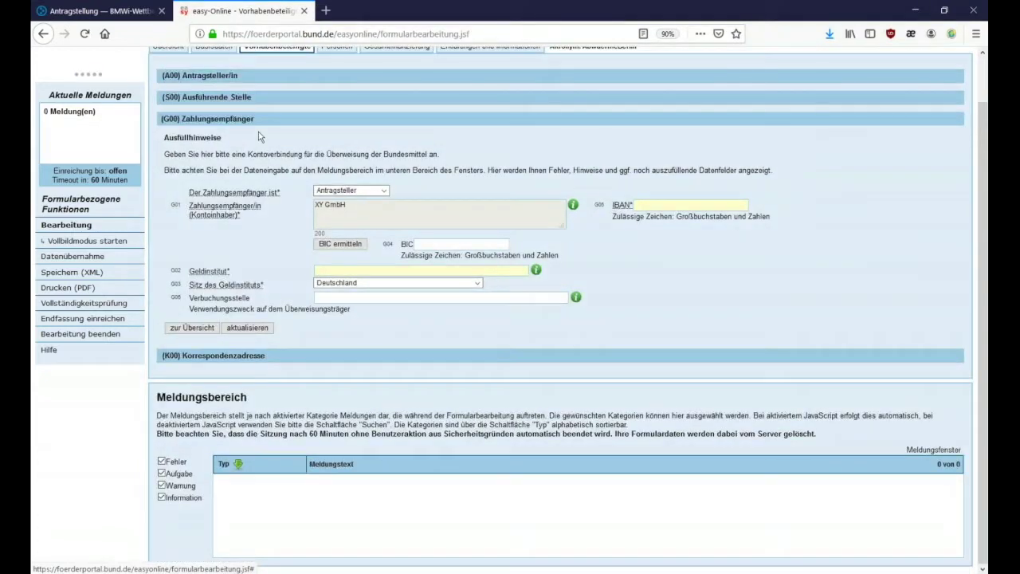
{"action": "left_click", "coordinate": [383, 191]}
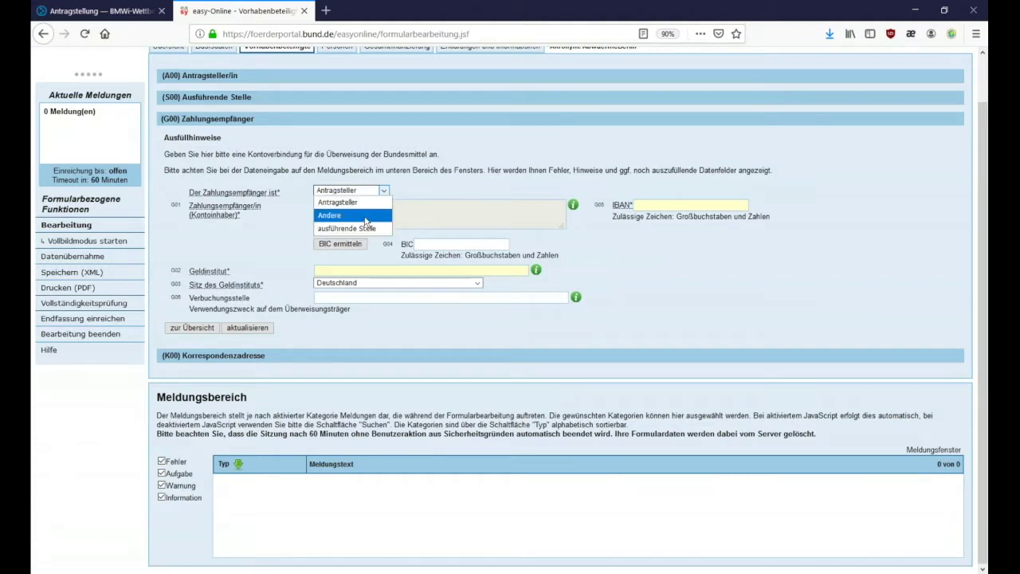
{"action": "left_click", "coordinate": [417, 189]}
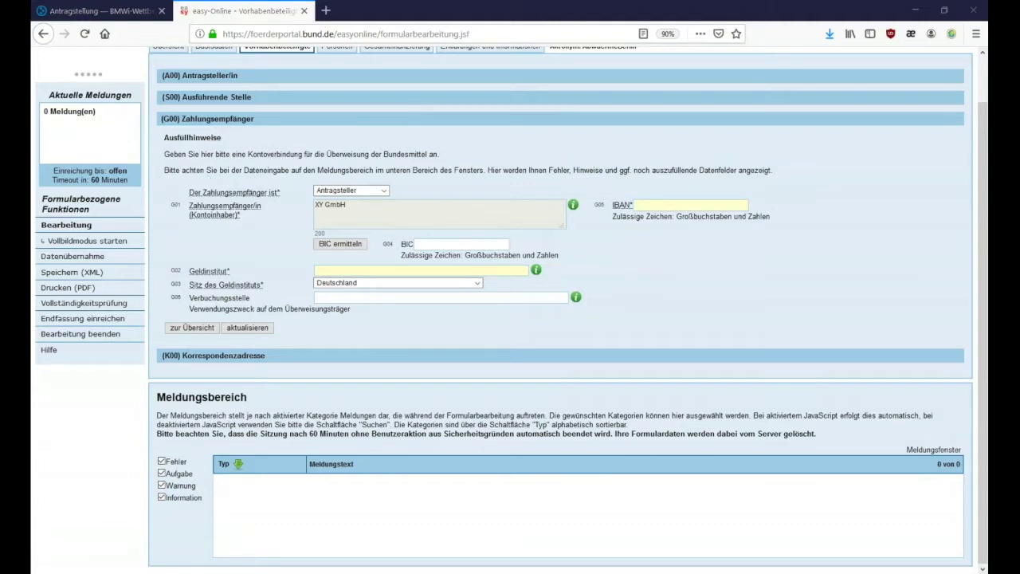
- Fill in the Zahlungsempfänger's bank details with the IBAN, BIC BYLADEM1001 and Testbank as Geldinstitut
{"action": "left_click", "coordinate": [657, 205]}
{"action": "left_click", "coordinate": [657, 215]}
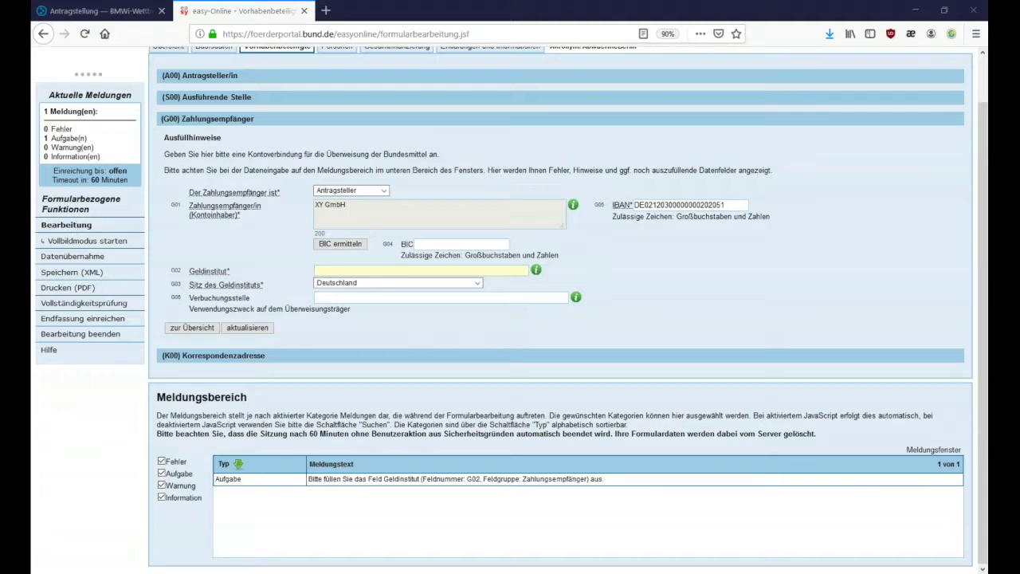
{"action": "left_click", "coordinate": [487, 243]}
{"action": "key", "text": "Down"}
{"action": "left_click", "coordinate": [396, 268]}
{"action": "type", "text": "Test"}
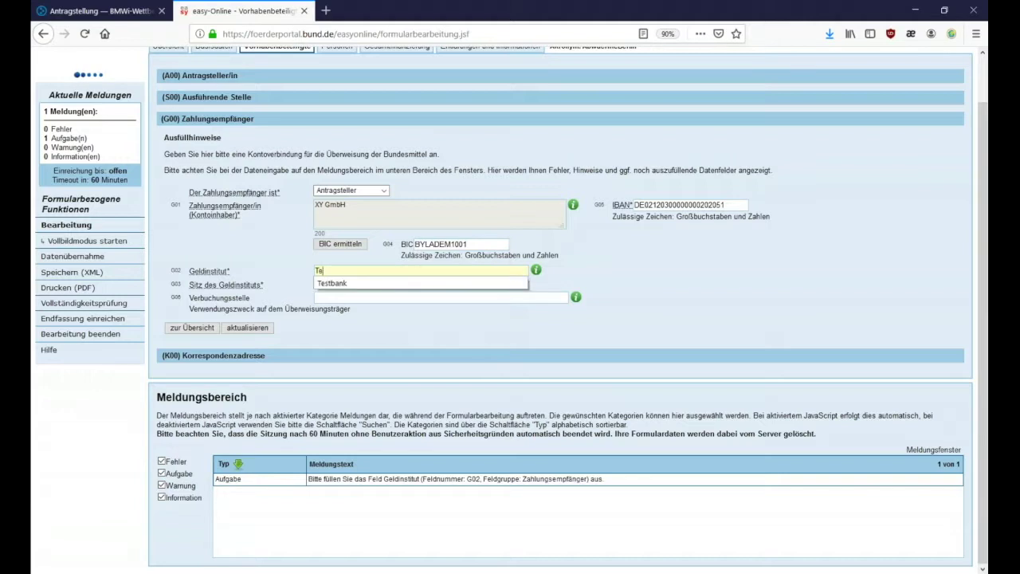
{"action": "left_click", "coordinate": [368, 287]}
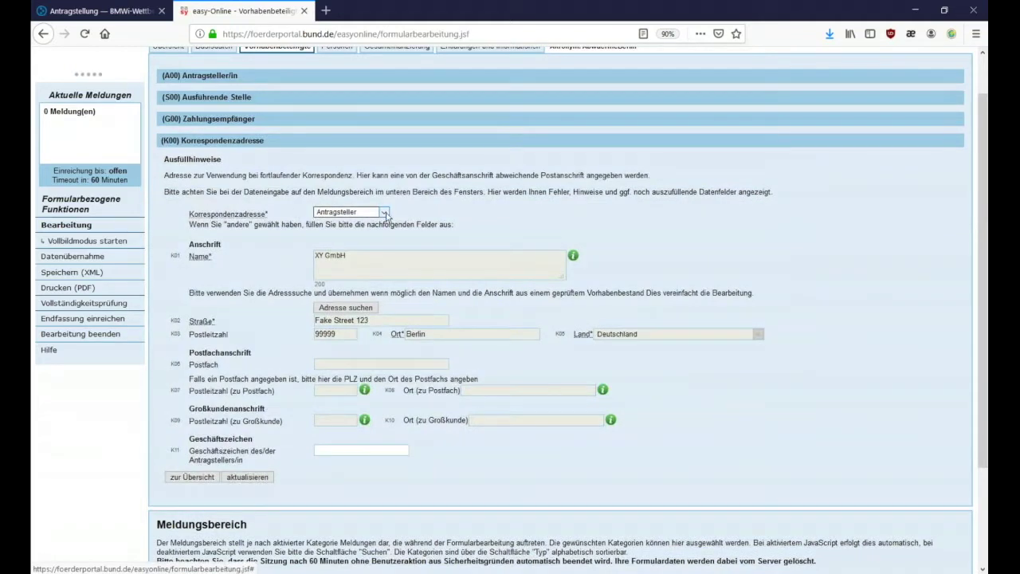
- Review the Korrespondenzadresse section and its address options, keeping Antragsteller
{"action": "left_click", "coordinate": [385, 213]}
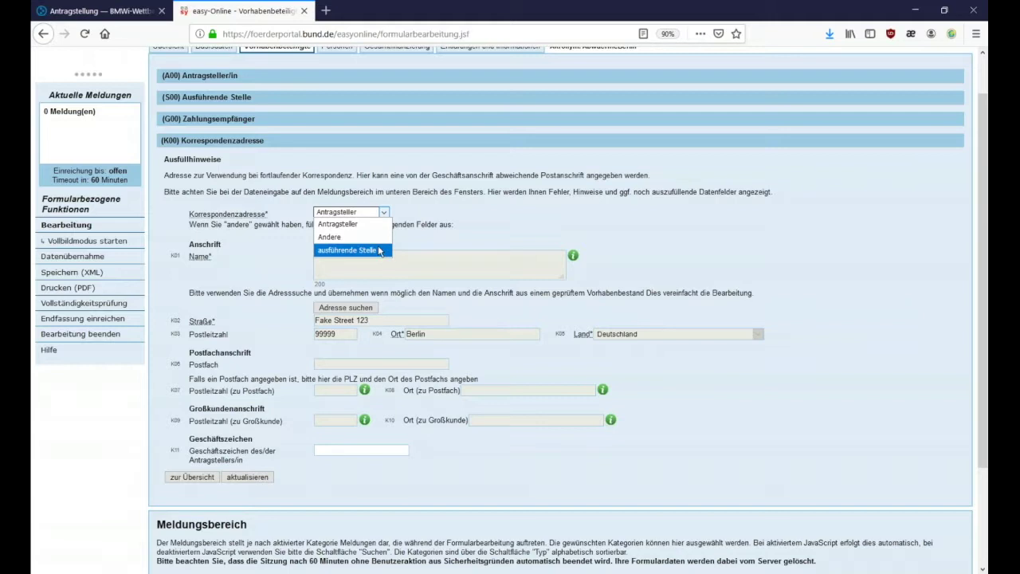
{"action": "key", "text": "Escape"}
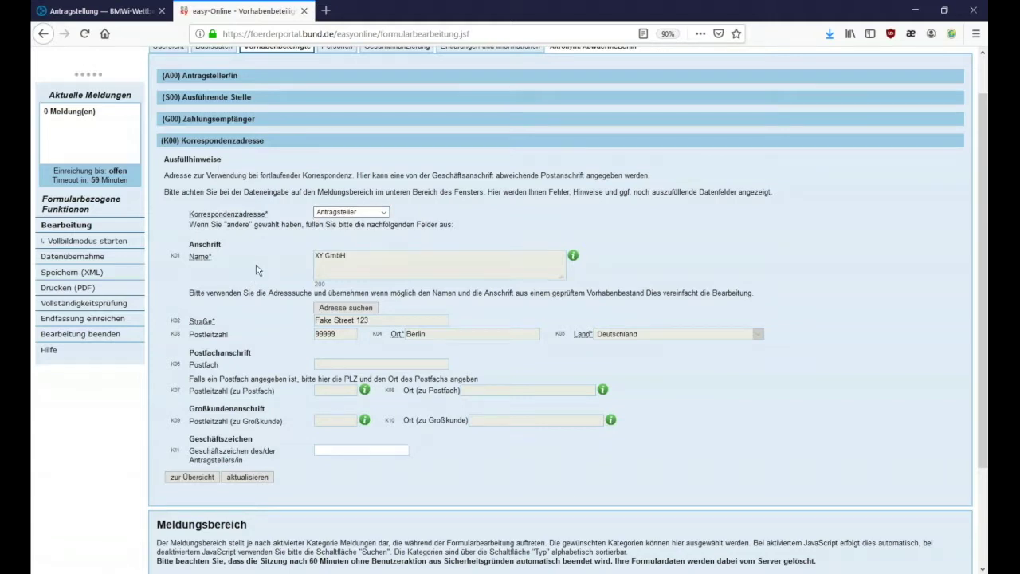
{"action": "scroll", "coordinate": [256, 270], "scroll_direction": "down", "scroll_amount": 1}
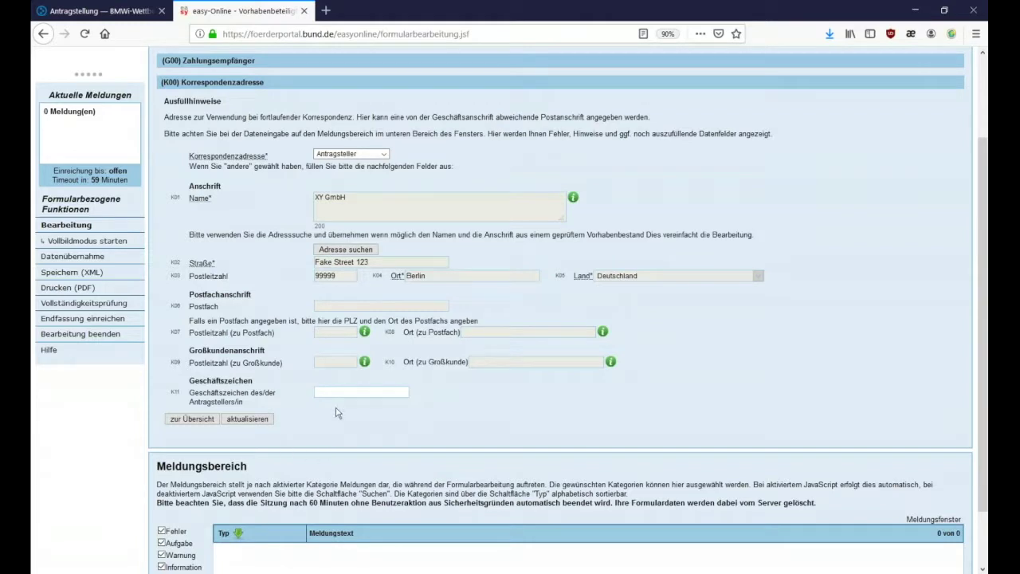
{"action": "scroll", "coordinate": [299, 428], "scroll_direction": "up", "scroll_amount": 2}
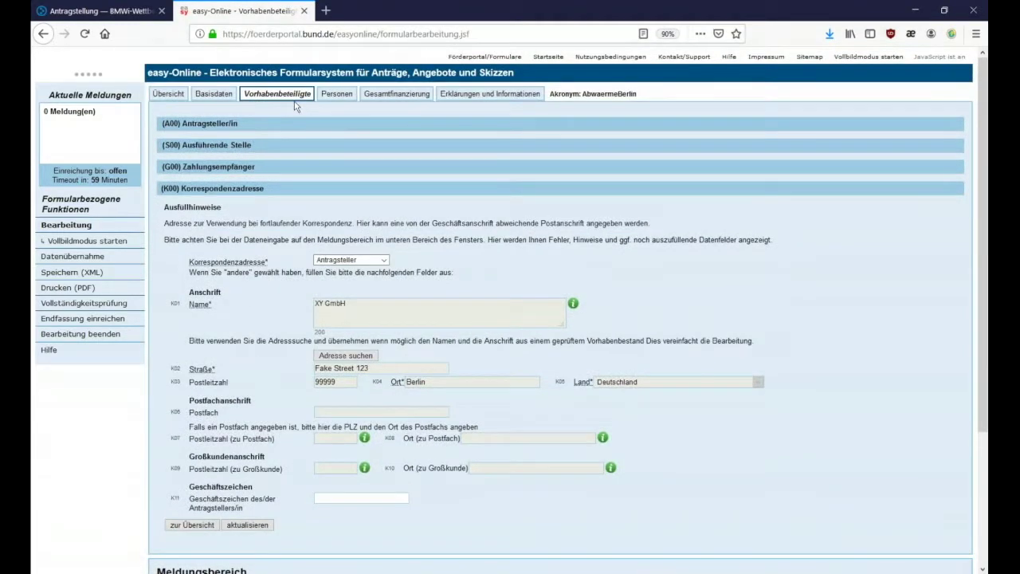
- Set the Projektleitung's Anrede to Herr and enter the project leader's first and last name
{"action": "left_click", "coordinate": [329, 96]}
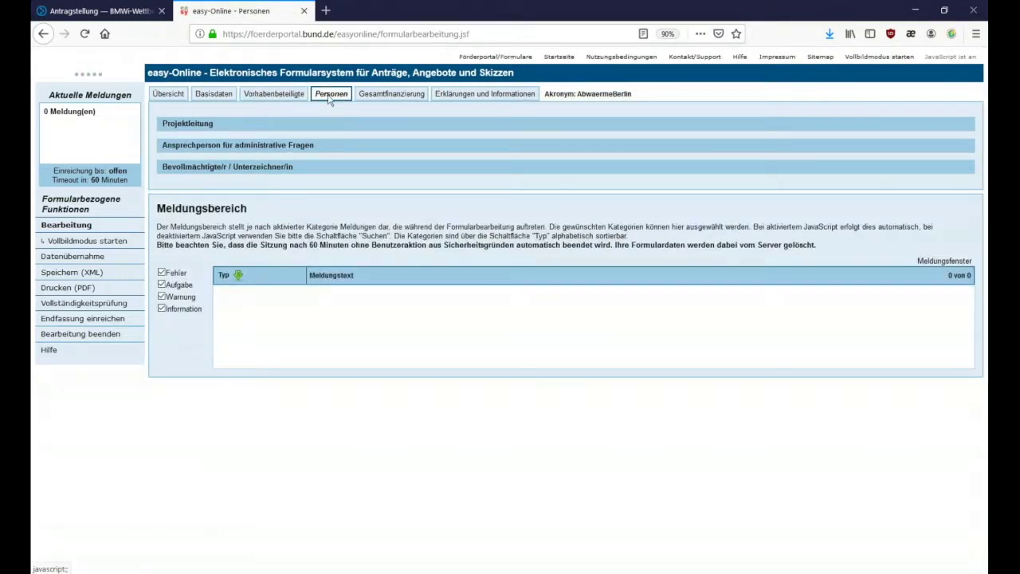
{"action": "left_click", "coordinate": [183, 128]}
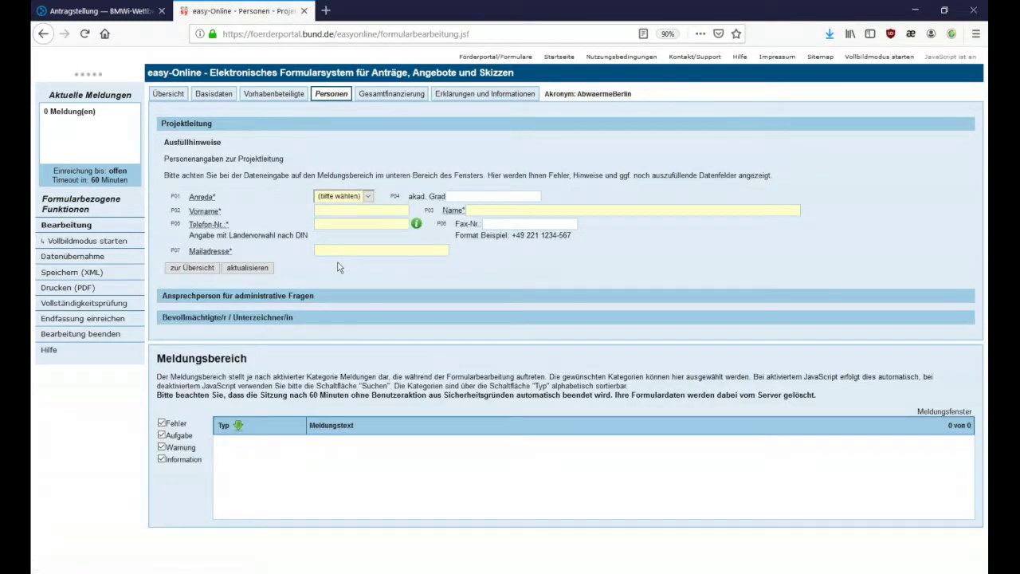
{"action": "left_click", "coordinate": [373, 197]}
{"action": "left_click", "coordinate": [358, 226]}
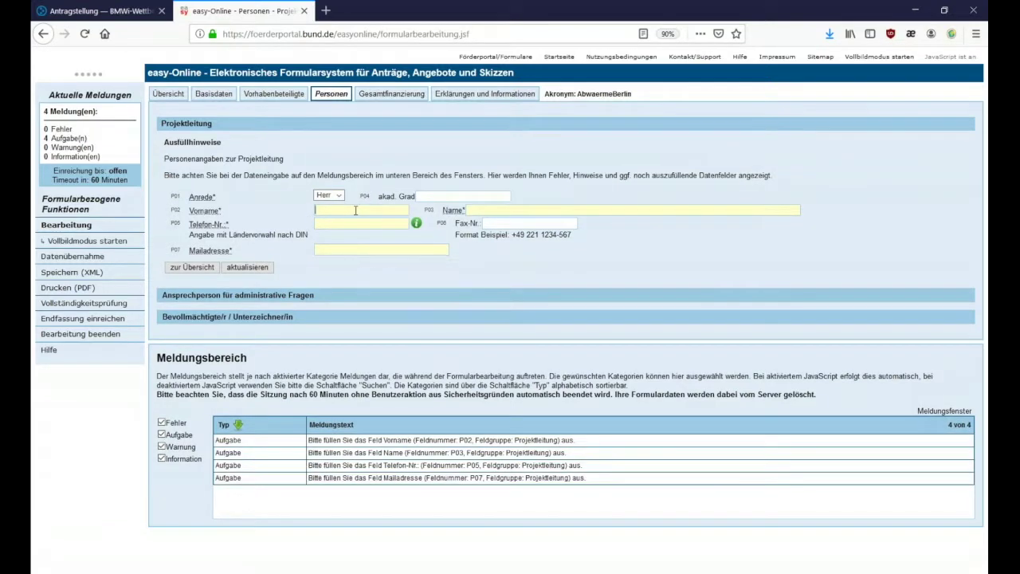
{"action": "left_click", "coordinate": [356, 209]}
{"action": "type", "text": "Max"}
{"action": "key", "text": "Tab"}
{"action": "type", "text": "M"}
{"action": "key", "text": "Down"}
{"action": "key", "text": "Return"}
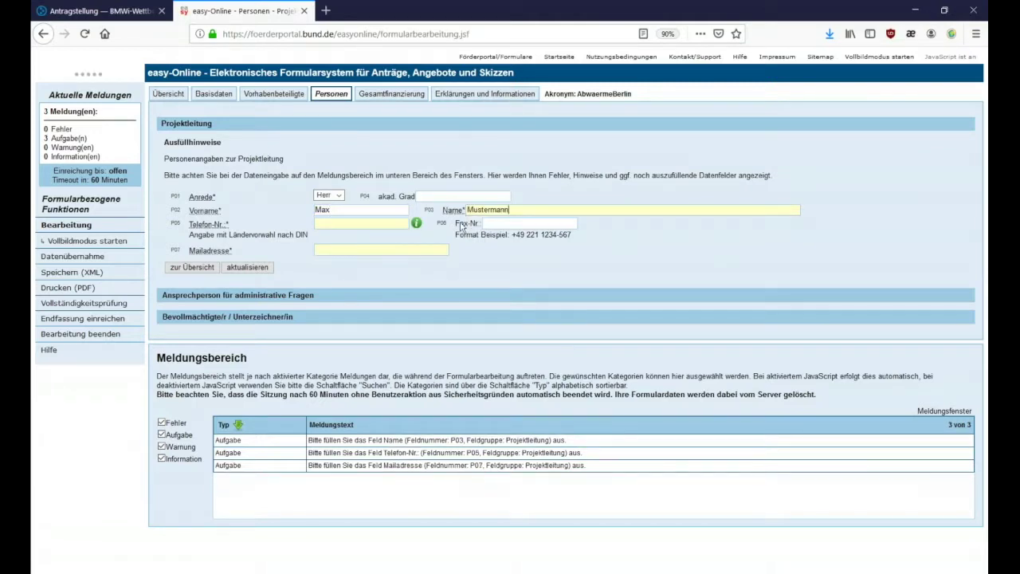
- Enter the project leader's phone number and e-mail address in the Projektleitung details
{"action": "key", "text": "Tab"}
{"action": "type", "text": "+"}
{"action": "key", "text": "Down"}
{"action": "key", "text": "Return"}
{"action": "key", "text": "Tab"}
{"action": "key", "text": "Tab"}
{"action": "type", "text": "m"}
{"action": "left_click", "coordinate": [359, 263]}
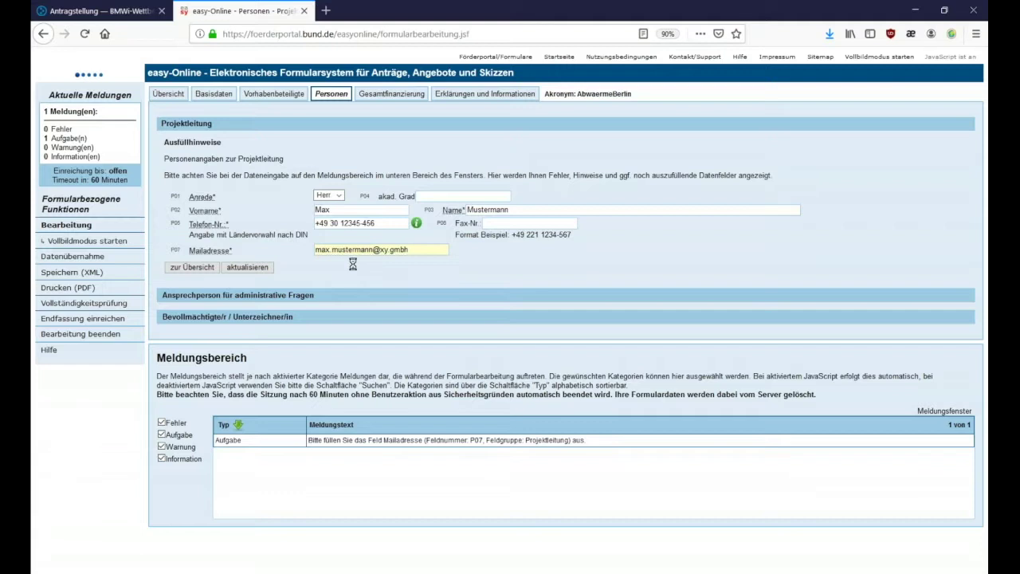
{"action": "left_click", "coordinate": [346, 273]}
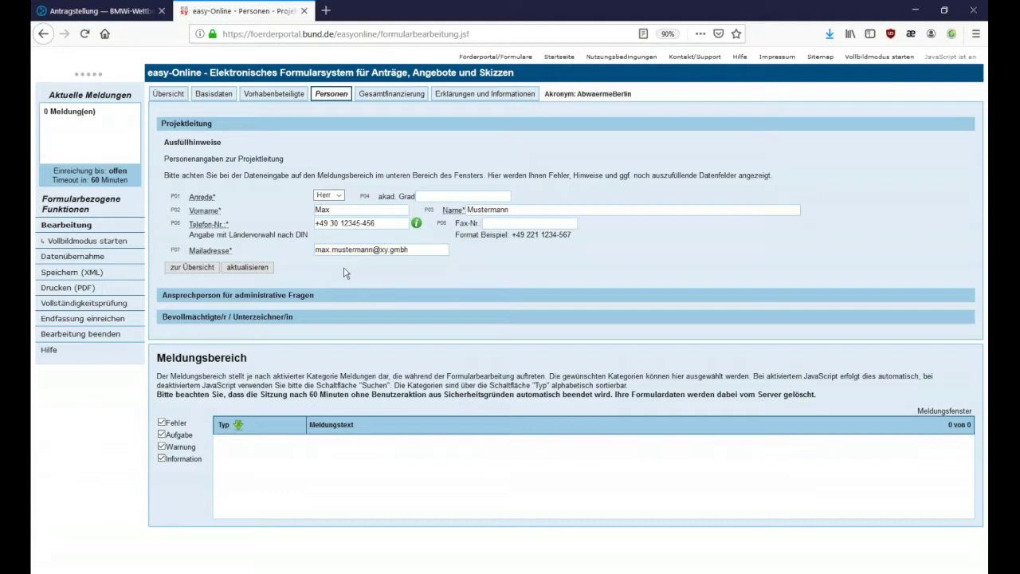
- Take over the data of the Projektleitung for the first administrative Ansprechperson
{"action": "left_click", "coordinate": [196, 297]}
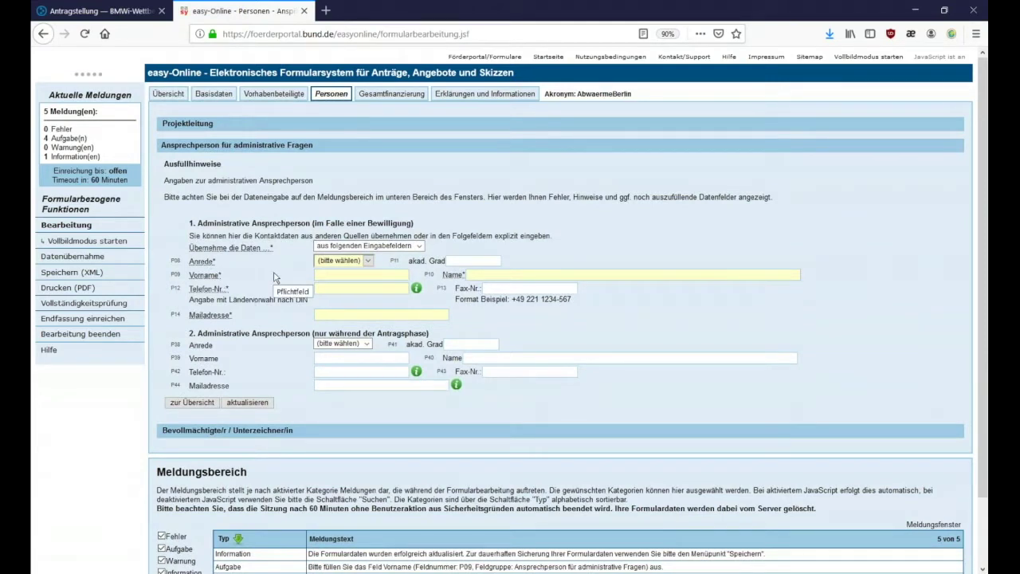
{"action": "left_click", "coordinate": [420, 247]}
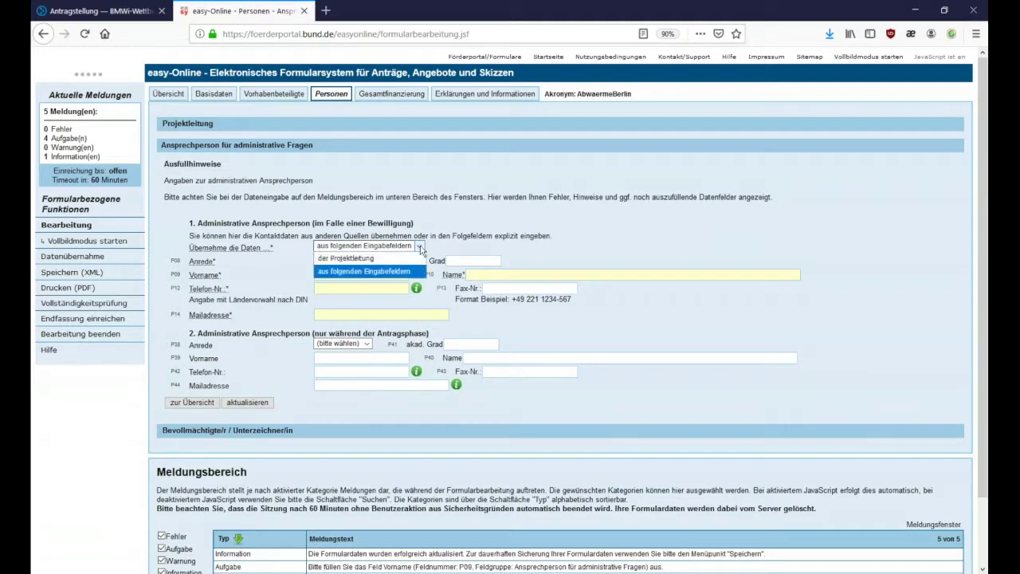
{"action": "left_click", "coordinate": [413, 259]}
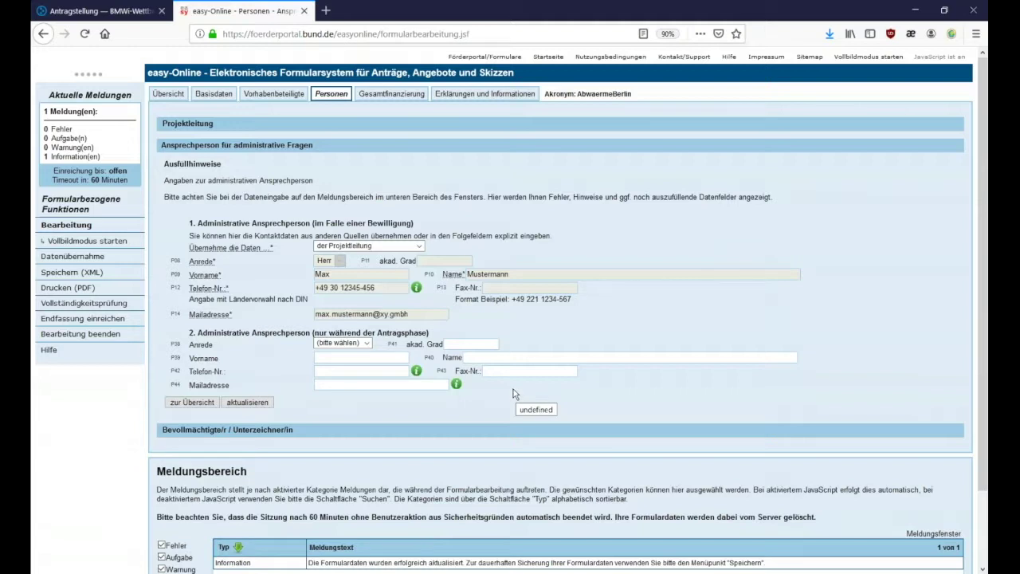
- For the first Bevollmächtigte/r / Unterzeichner/in, set the Anrede to Frau and enter the signatory's first and last name
{"action": "left_click", "coordinate": [248, 430]}
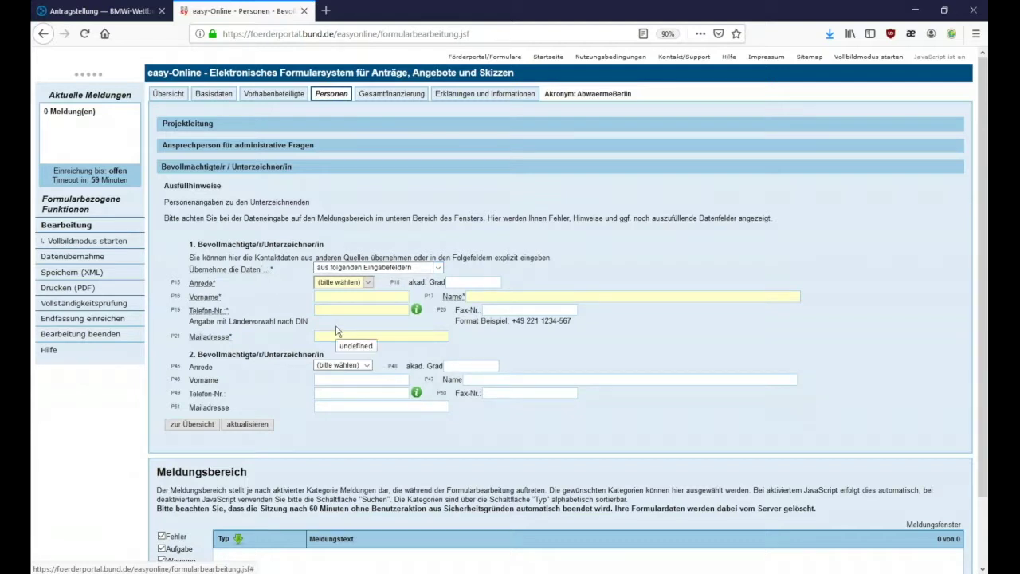
{"action": "left_click", "coordinate": [369, 284]}
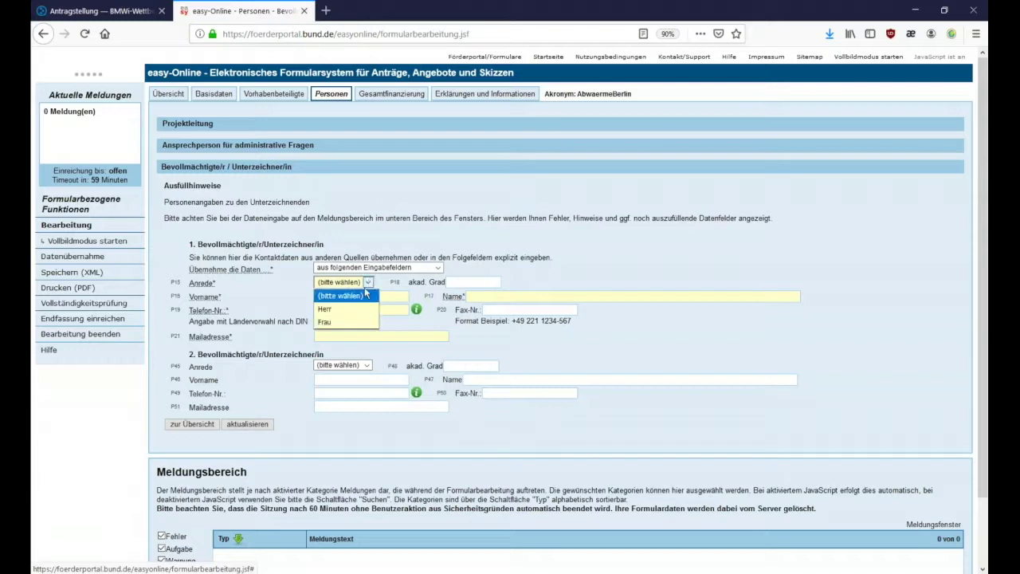
{"action": "left_click", "coordinate": [351, 321]}
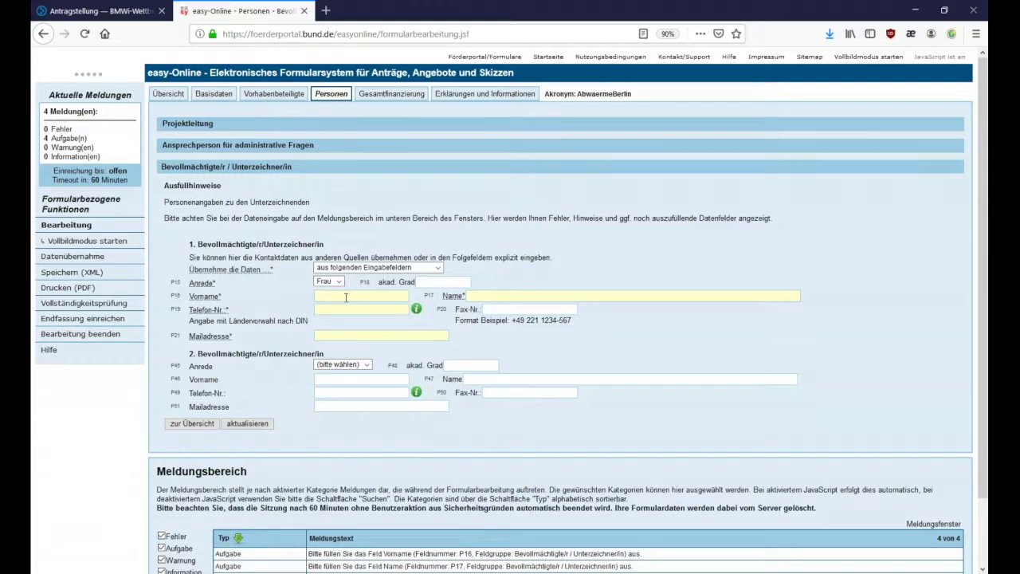
{"action": "left_click", "coordinate": [346, 297]}
{"action": "left_click", "coordinate": [349, 311]}
{"action": "left_click", "coordinate": [471, 296]}
{"action": "type", "text": "Musterfrau"}
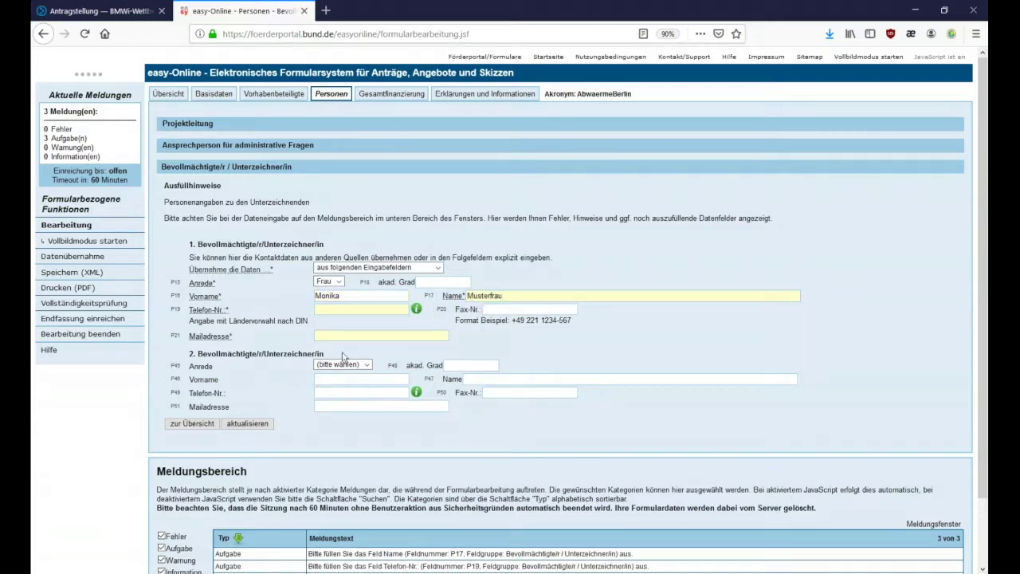
- Enter the first signatory's phone number and e-mail address and update the form data
{"action": "left_click", "coordinate": [317, 309]}
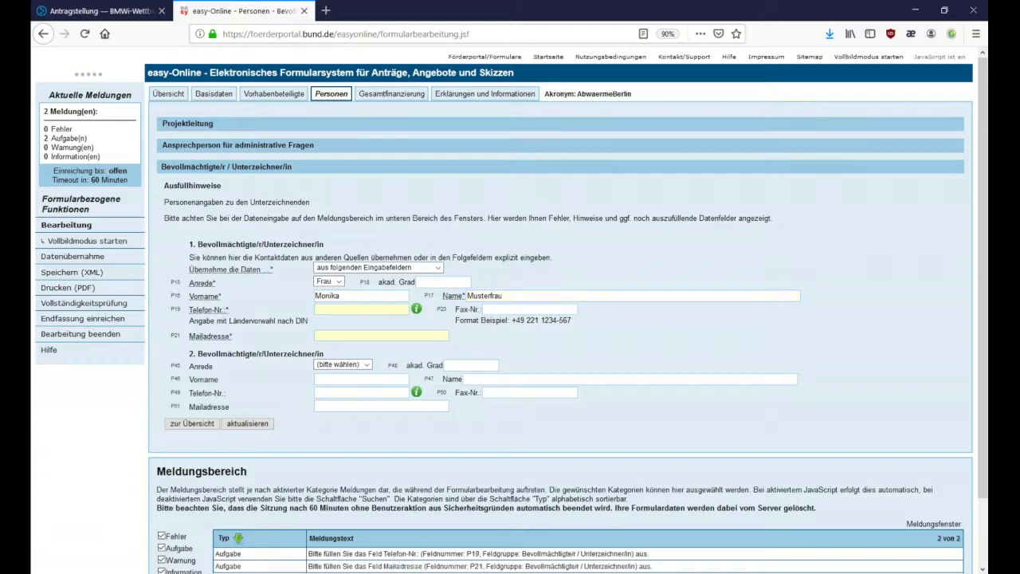
{"action": "type", "text": "+"}
{"action": "left_click", "coordinate": [329, 323]}
{"action": "key", "text": "Tab"}
{"action": "type", "text": "m"}
{"action": "left_click", "coordinate": [328, 354]}
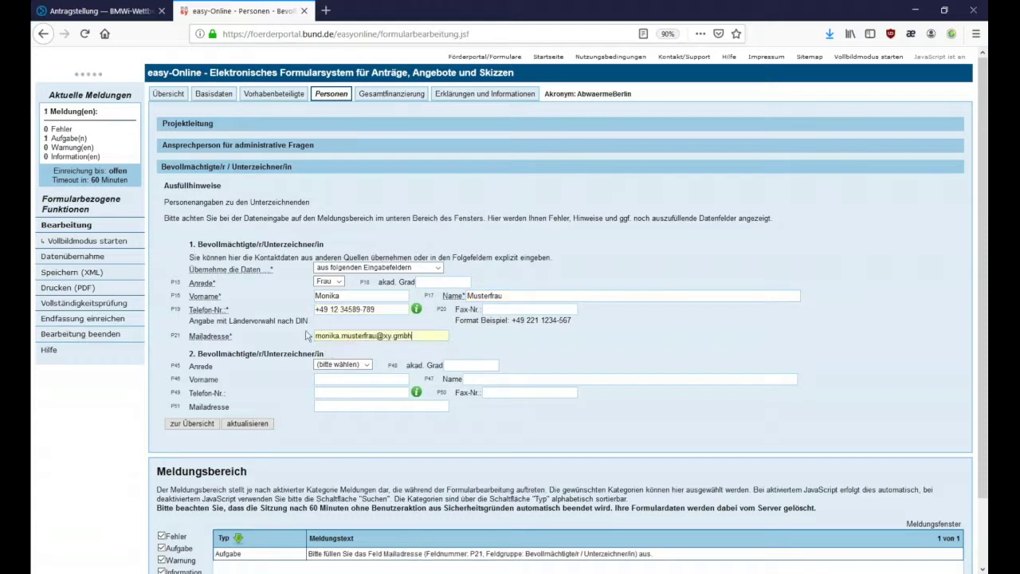
{"action": "key", "text": "ctrl+a"}
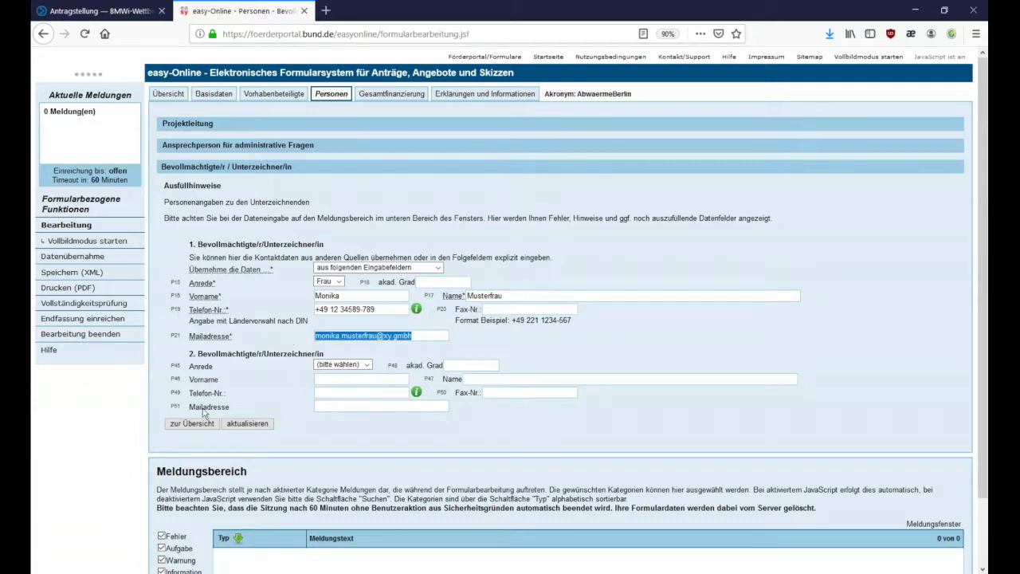
{"action": "left_click", "coordinate": [232, 425]}
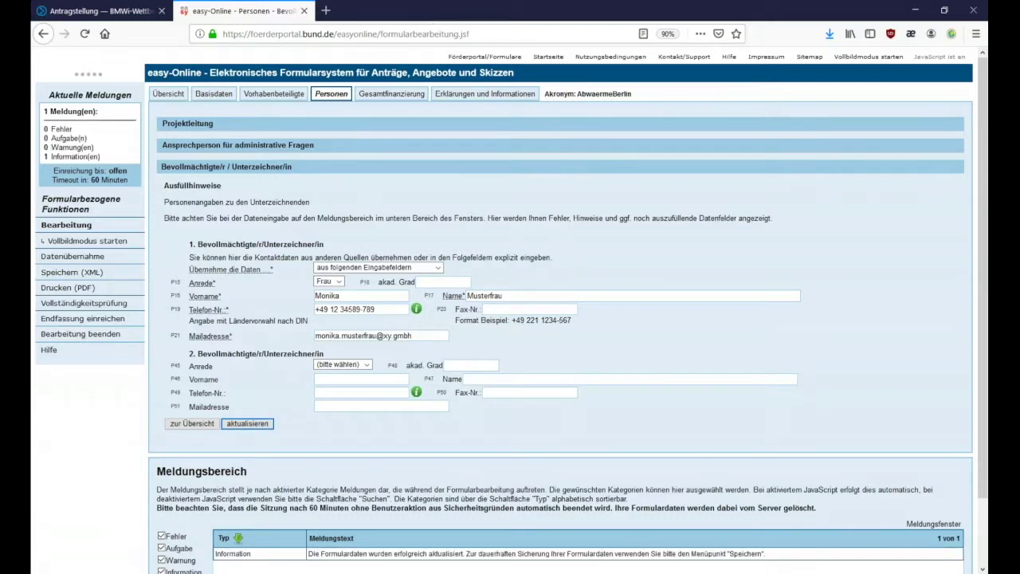
- In Gesamtfinanzierung, enter Investitionsmehrkosten of 150.000 € for 2019 and 100.000 € for 2020, with the Begründung "Detaillierte Kostenaufstellung siehe Einsparkonzept"
{"action": "left_click", "coordinate": [387, 95]}
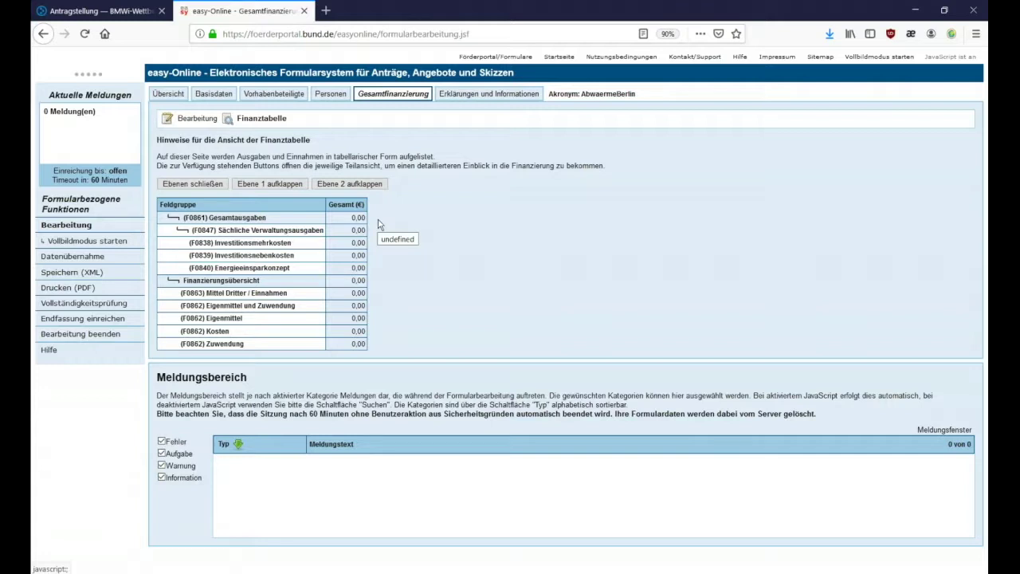
{"action": "left_click", "coordinate": [188, 120]}
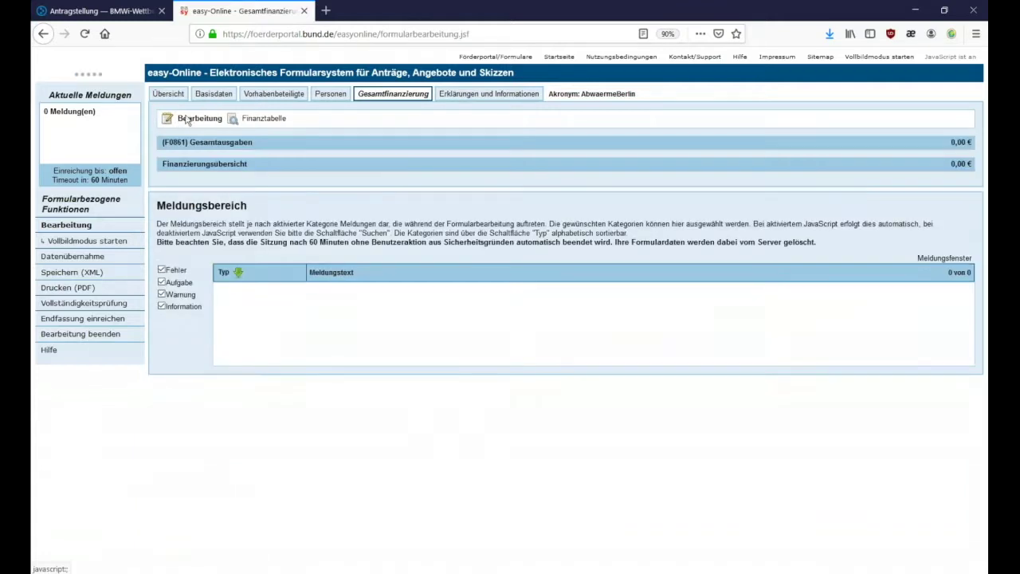
{"action": "left_click", "coordinate": [214, 149]}
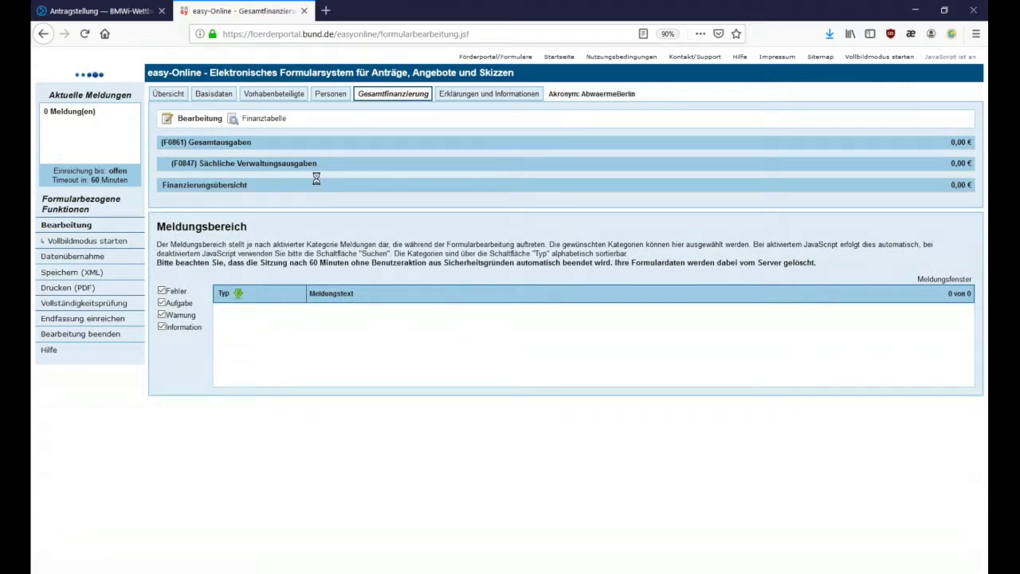
{"action": "left_click", "coordinate": [236, 186]}
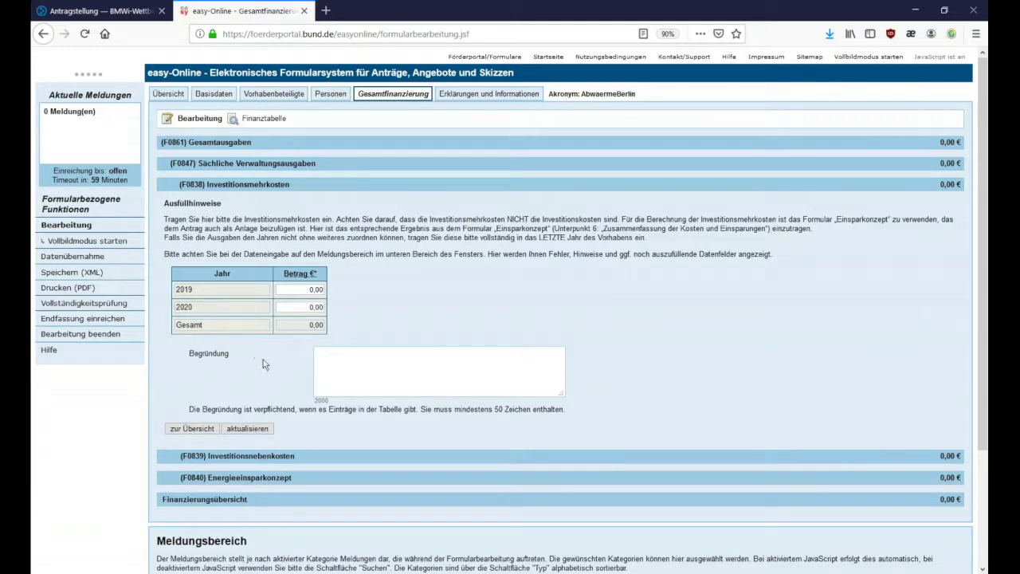
{"action": "left_click", "coordinate": [310, 290]}
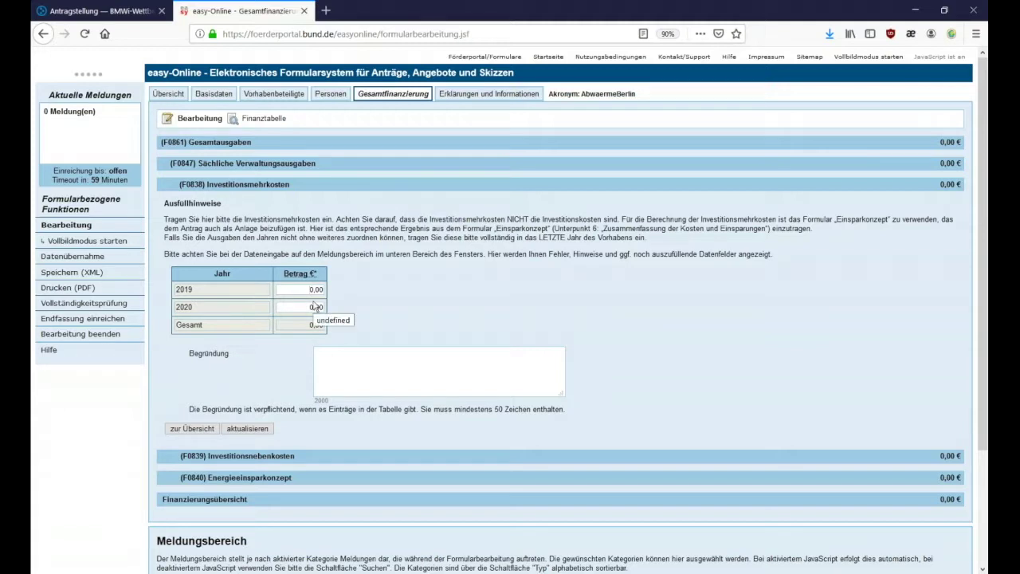
{"action": "type", "text": "15000"}
{"action": "left_click", "coordinate": [314, 307]}
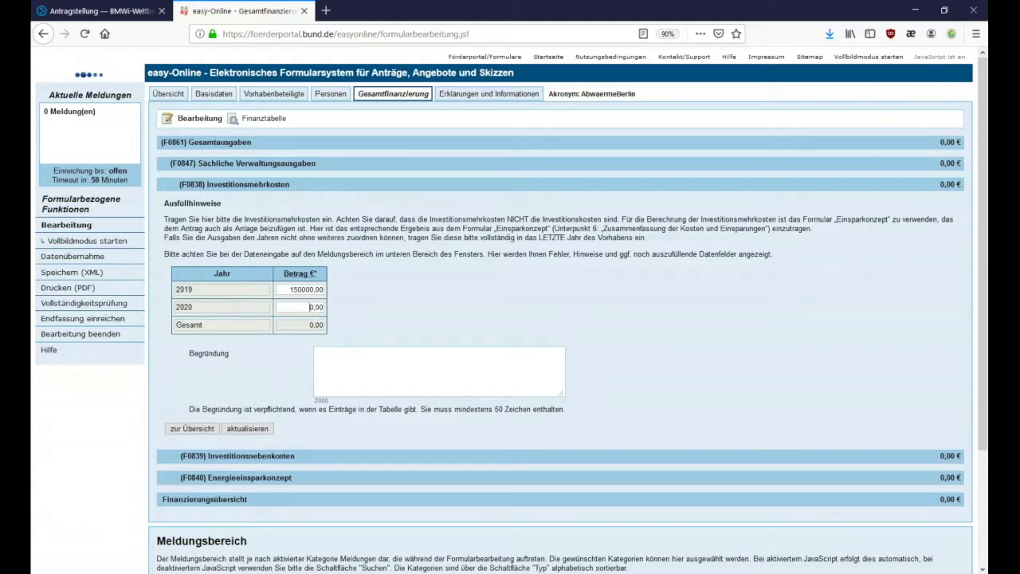
{"action": "type", "text": "100"}
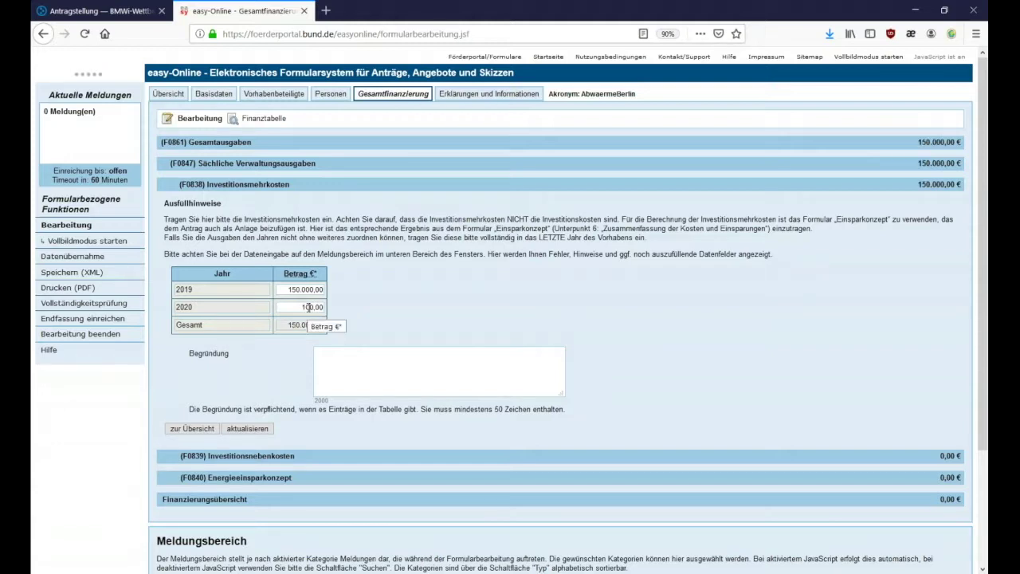
{"action": "type", "text": "000"}
{"action": "left_click", "coordinate": [362, 314]}
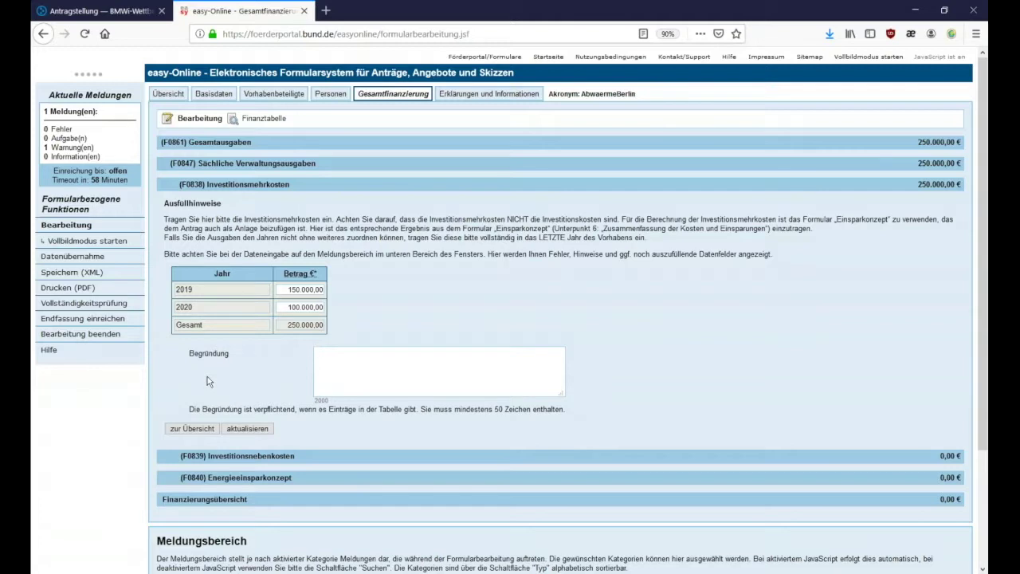
{"action": "type", "text": "Detaillierte Kostenaufstellung siehe Einsparkonzept"}
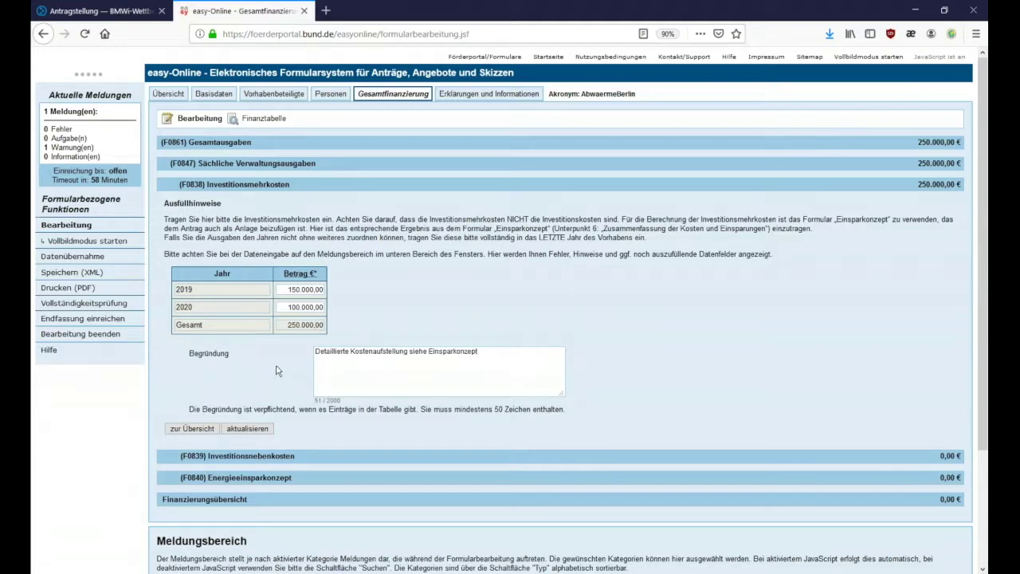
- Enter Investitionsnebenkosten of 50.000 € for 2019 and 75.000 € for 2020, with the Begründung "Detaillierte Kostenaufstellung siehe Einsparkonzept"
{"action": "left_click", "coordinate": [251, 455]}
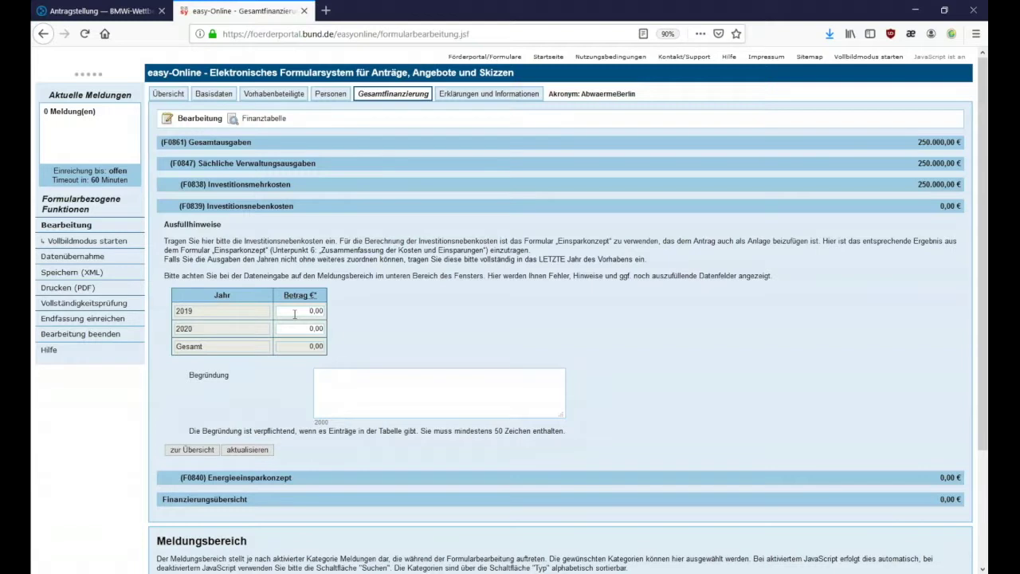
{"action": "type", "text": "000"}
{"action": "left_click", "coordinate": [309, 328]}
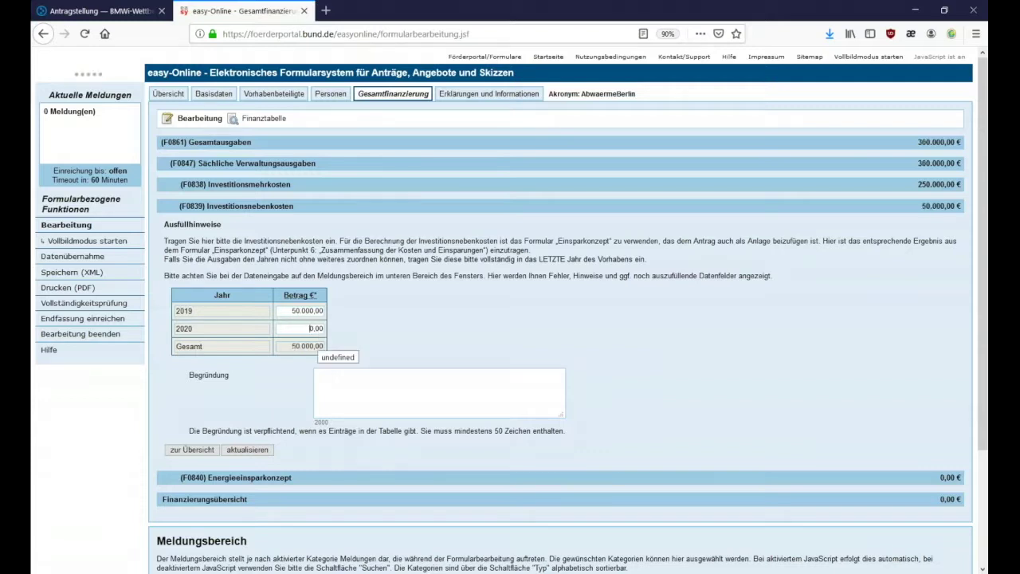
{"action": "type", "text": "7500"}
{"action": "left_click", "coordinate": [318, 386]}
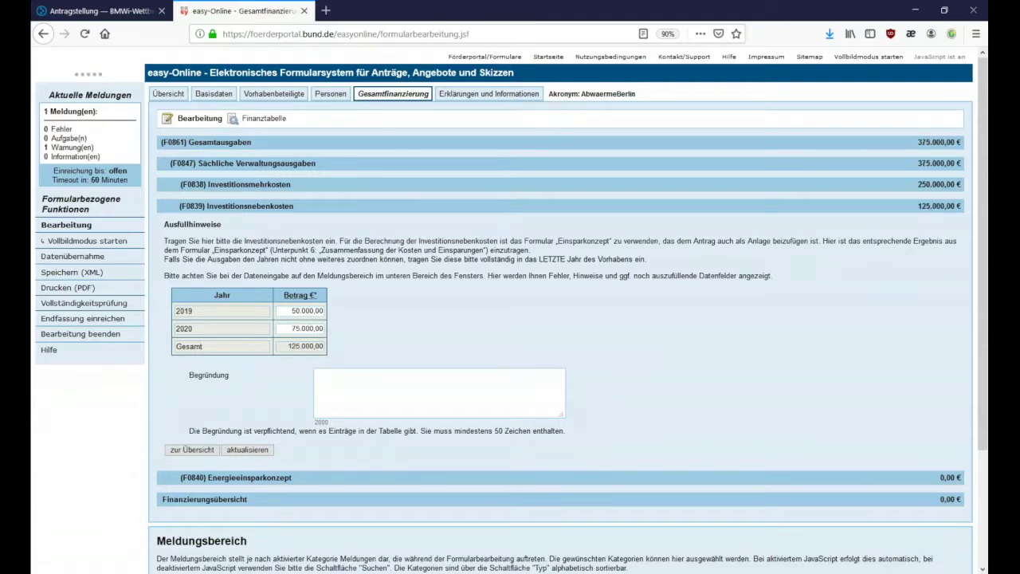
{"action": "type", "text": "Detaillierte Kostenaufstellung siehe Einsparkonzept"}
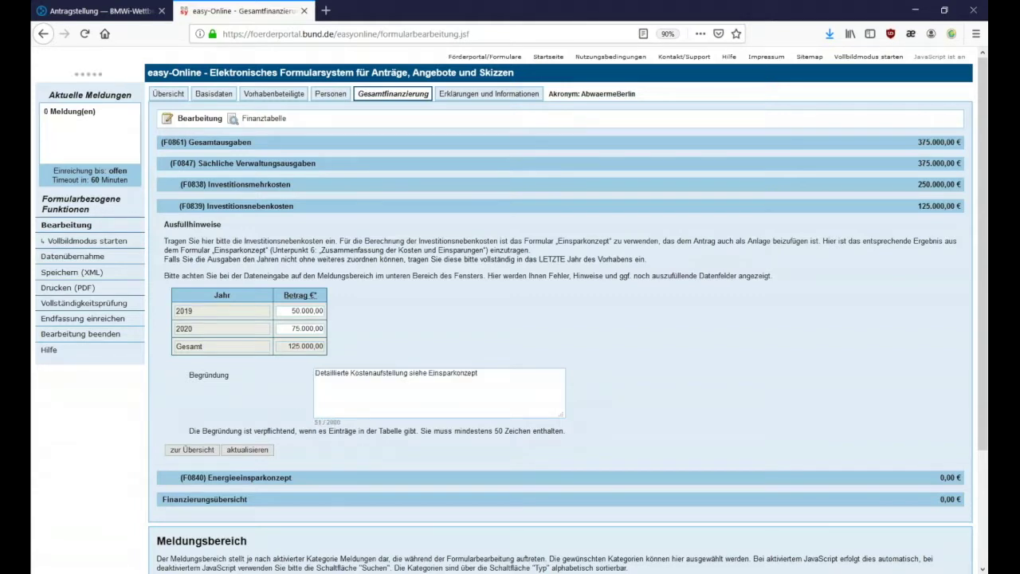
- Enter 5.000 € for 2019 under Energieeinsparkonzept with the Begründung "Detaillierte Kostenaufstellung siehe Einsparkonzept" and update the form data
{"action": "left_click", "coordinate": [248, 449]}
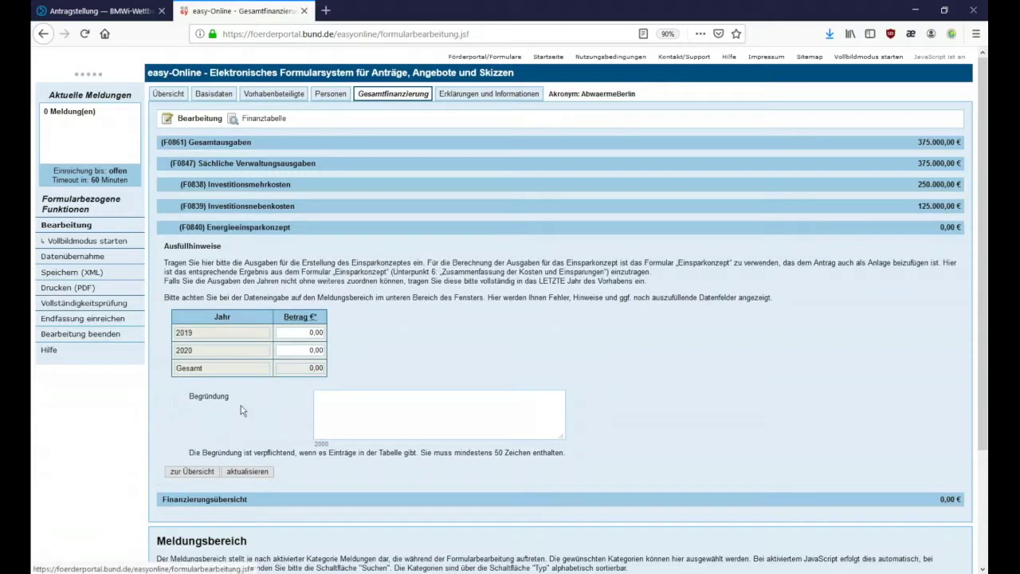
{"action": "left_click", "coordinate": [307, 332]}
{"action": "type", "text": "5."}
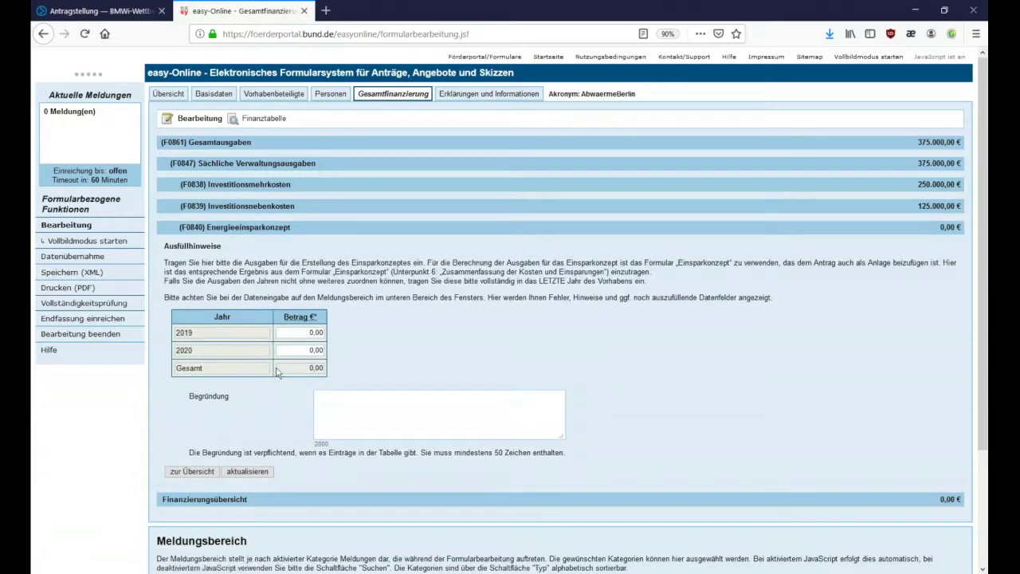
{"action": "type", "text": "00"}
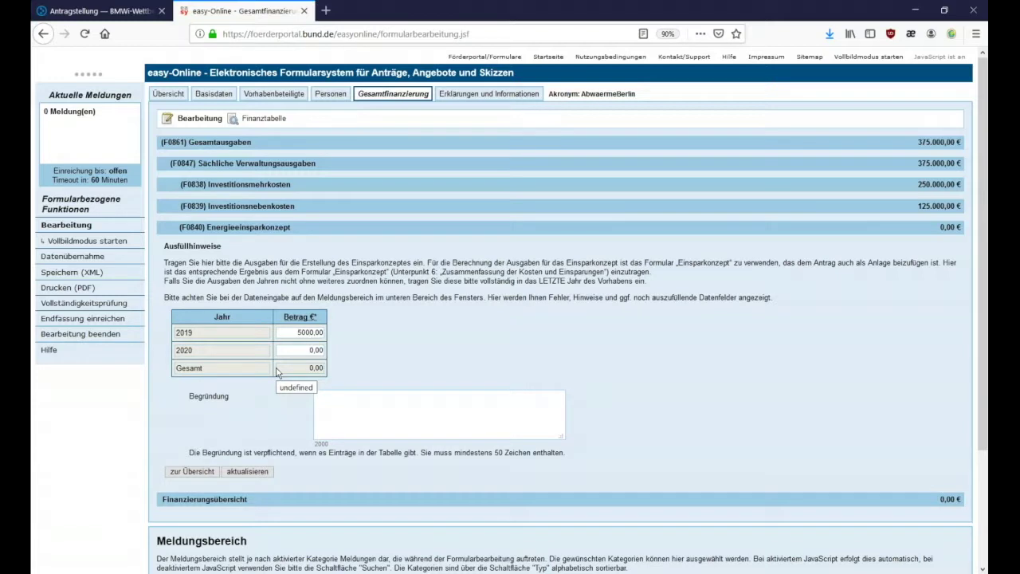
{"action": "left_click", "coordinate": [263, 417]}
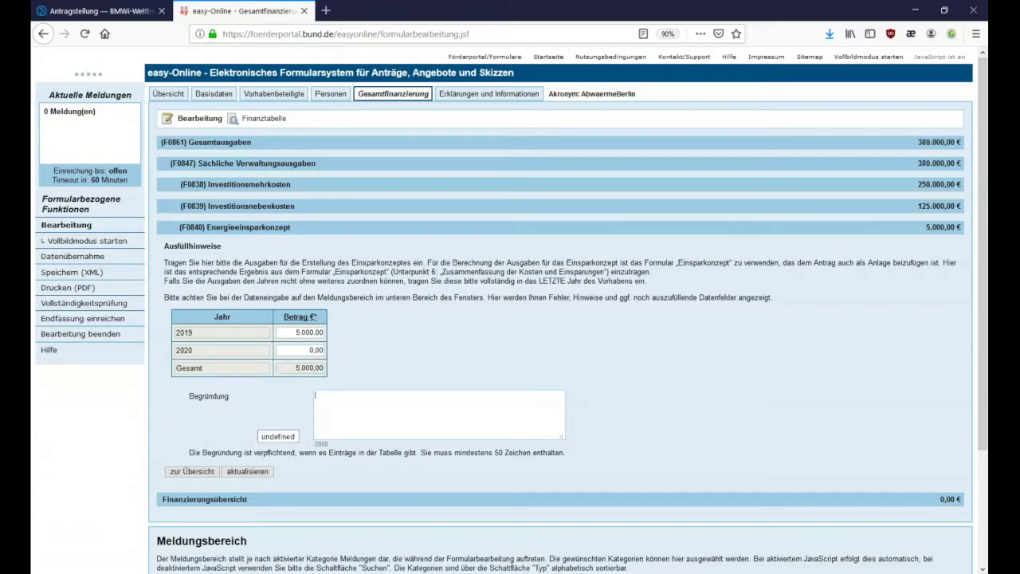
{"action": "key", "text": "ctrl+b"}
{"action": "type", "text": "Detaillierte Kostenaufstellung siehe Einsparkonzept"}
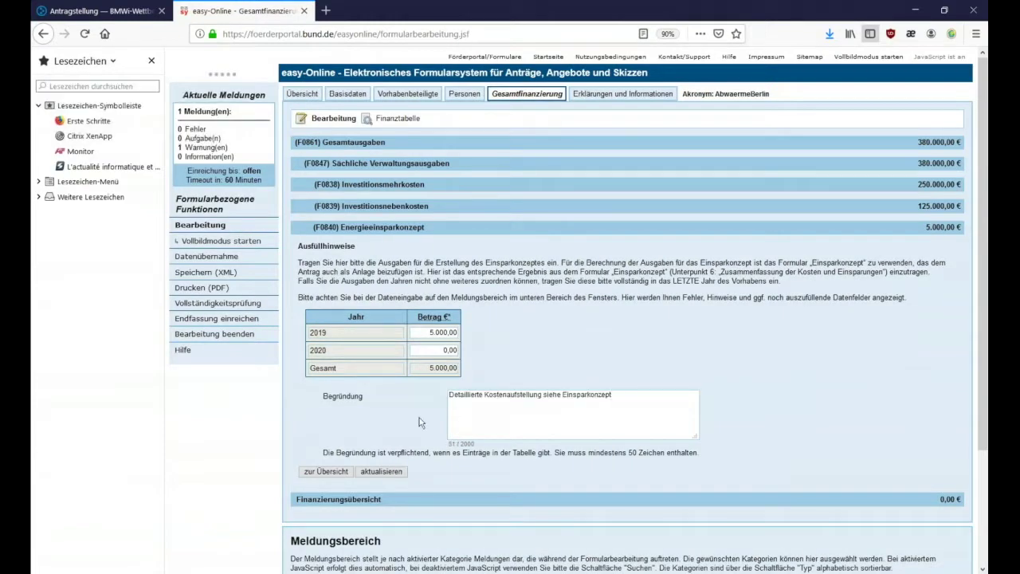
{"action": "left_click", "coordinate": [151, 60]}
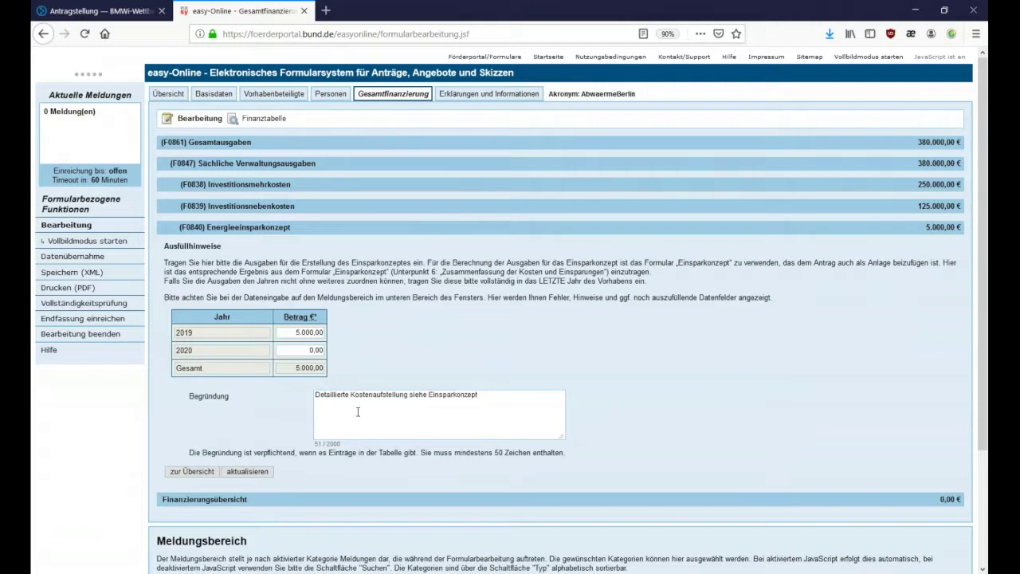
{"action": "left_click", "coordinate": [247, 471]}
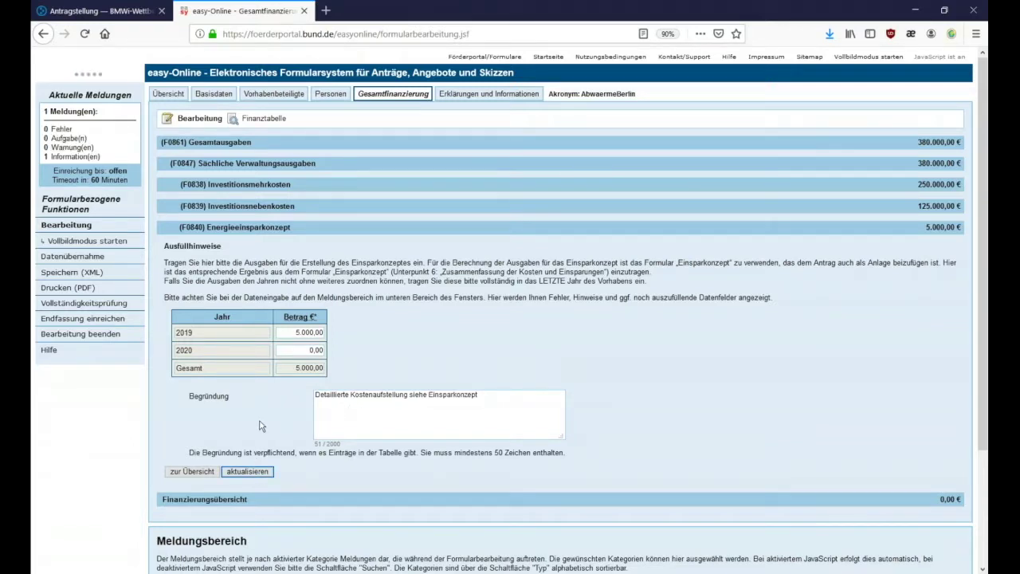
- In the Finanzierungsübersicht, leave Mittel Dritter empty, set the total Förderquote under Eigenmittel und Zuwendung to 45 %, and recalculate the table
{"action": "left_click", "coordinate": [204, 503]}
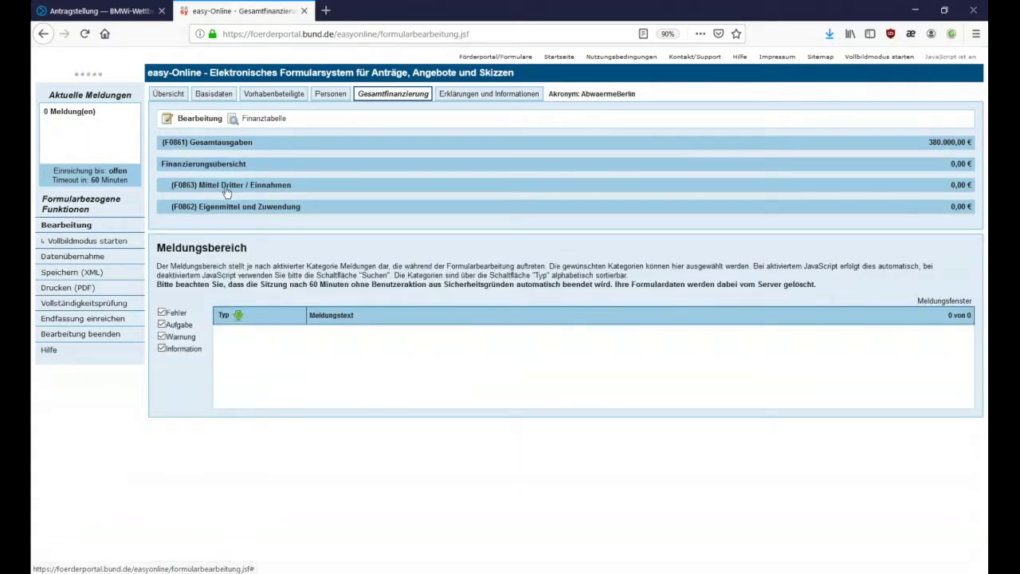
{"action": "left_click", "coordinate": [226, 188]}
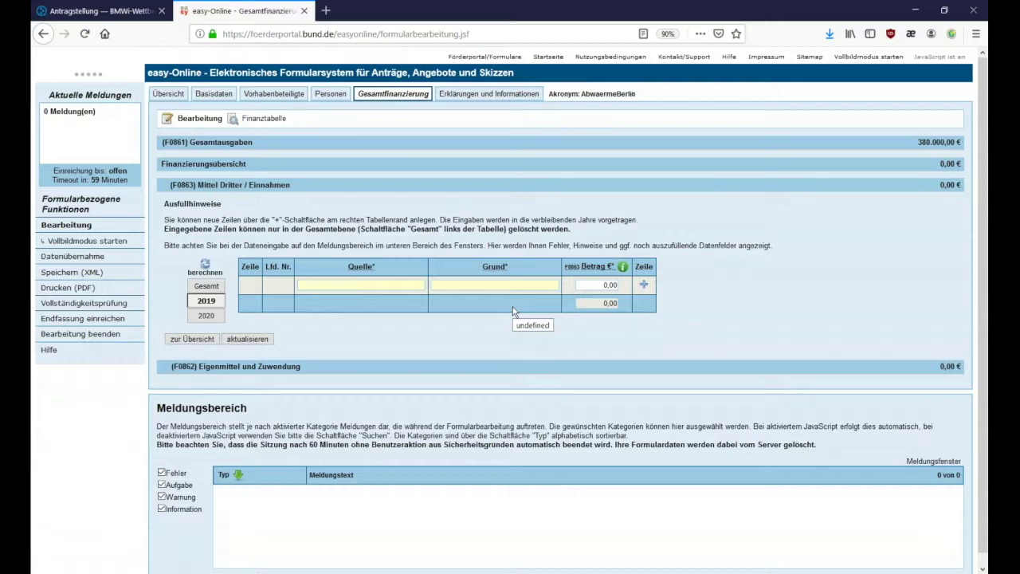
{"action": "left_click", "coordinate": [259, 368]}
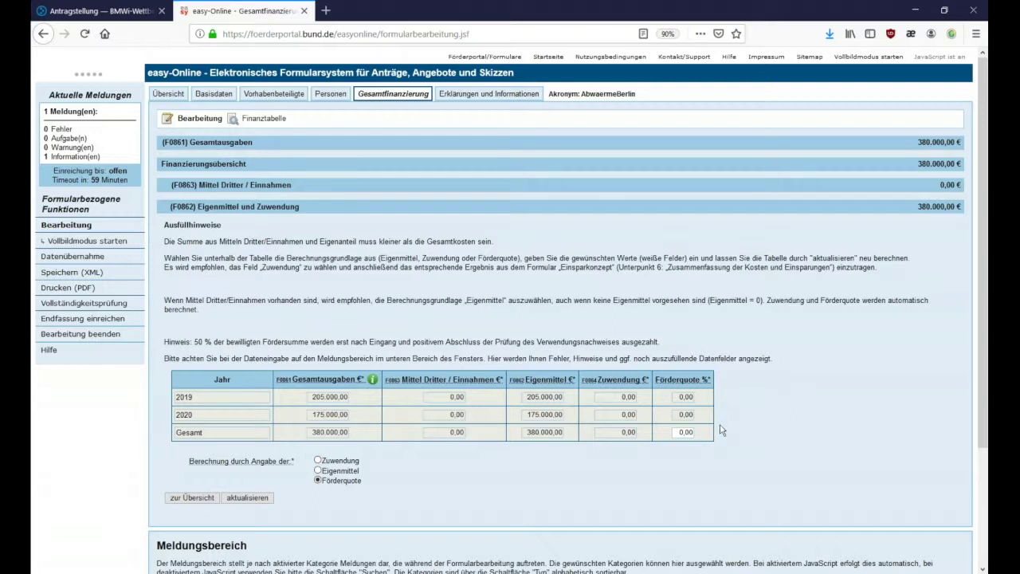
{"action": "double_click", "coordinate": [683, 432]}
{"action": "type", "text": "45"}
{"action": "left_click", "coordinate": [259, 500]}
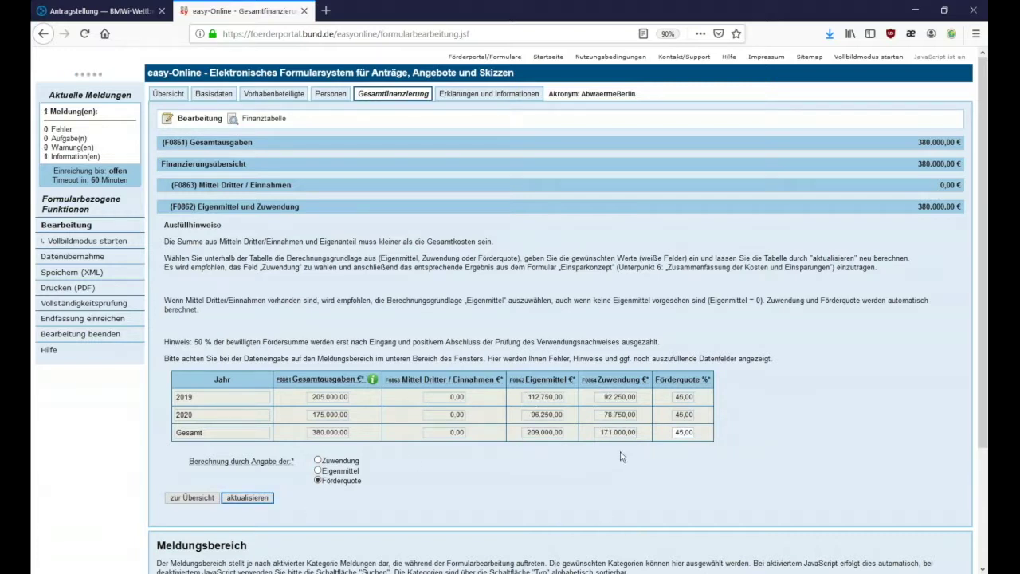
- Switch the calculation basis to Eigenmittel and set the Eigenmittel for 2019 to 115.000 €
{"action": "left_click", "coordinate": [334, 472]}
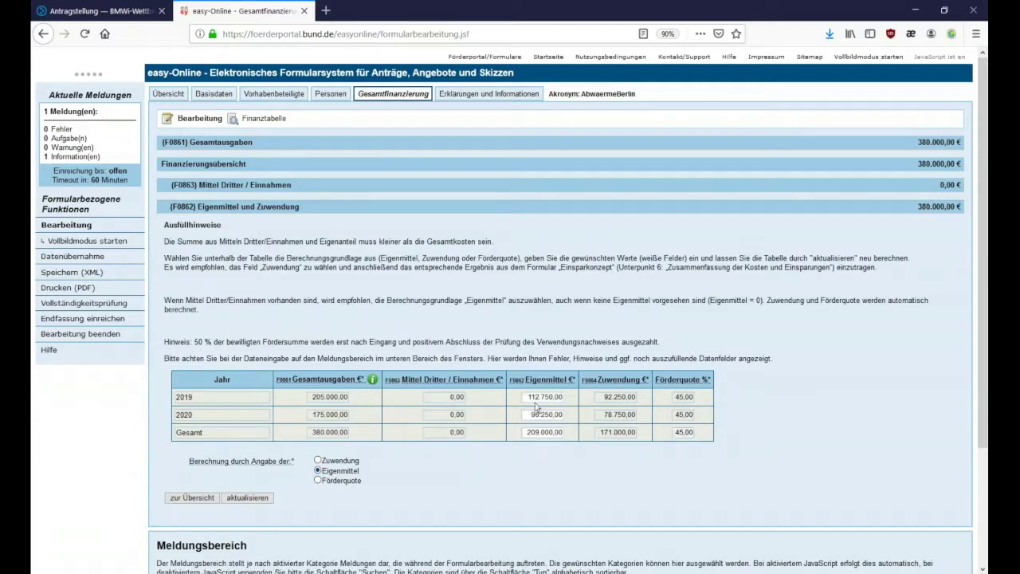
{"action": "left_click_drag", "start_coordinate": [529, 398], "coordinate": [565, 396]}
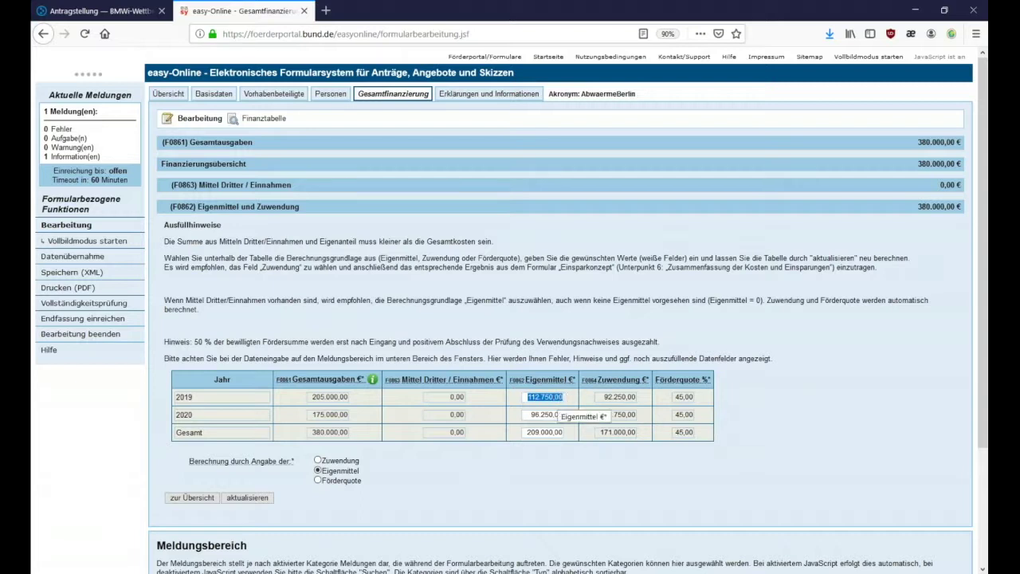
{"action": "type", "text": "115000"}
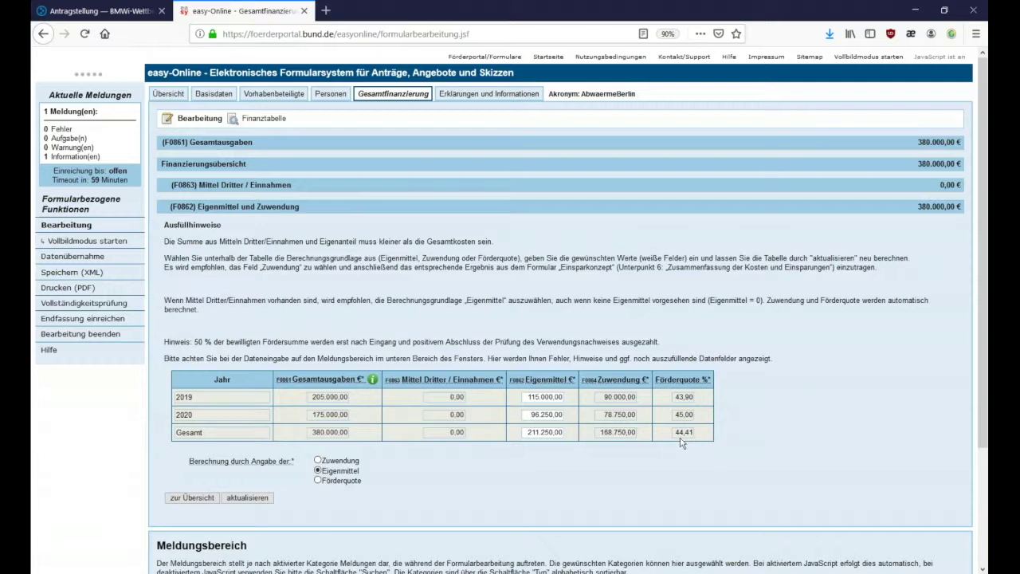
- Check the overall financing calculation and display the Finanztabelle listing expenditures and income
{"action": "scroll", "coordinate": [478, 459], "scroll_direction": "down", "scroll_amount": 3}
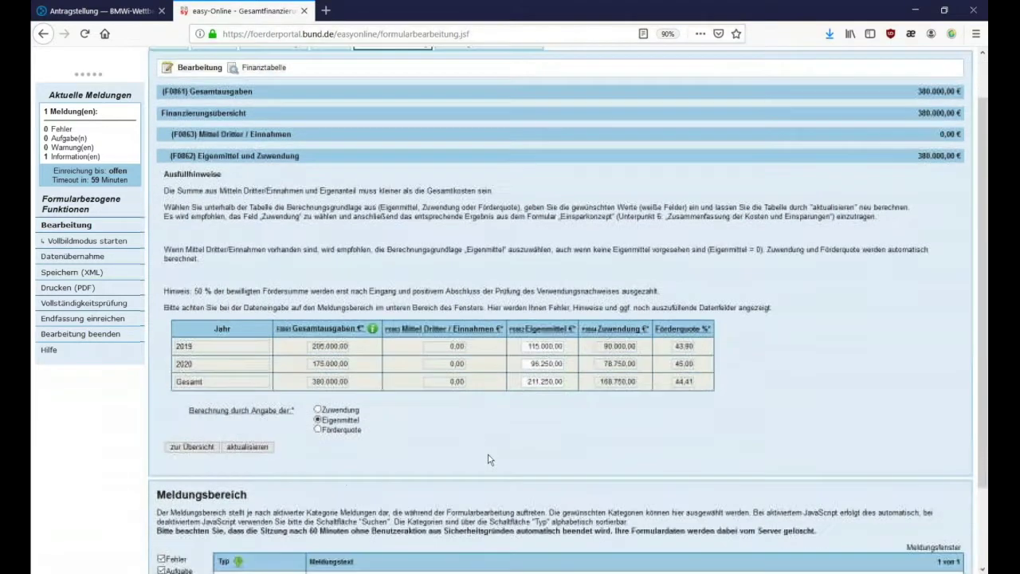
{"action": "scroll", "coordinate": [391, 159], "scroll_direction": "up", "scroll_amount": 3}
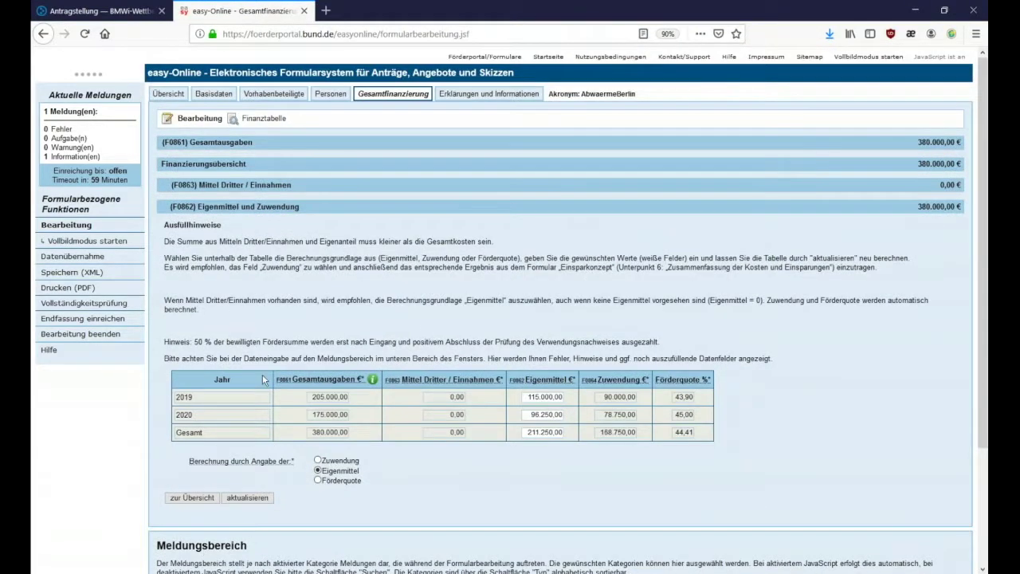
{"action": "left_click", "coordinate": [267, 119]}
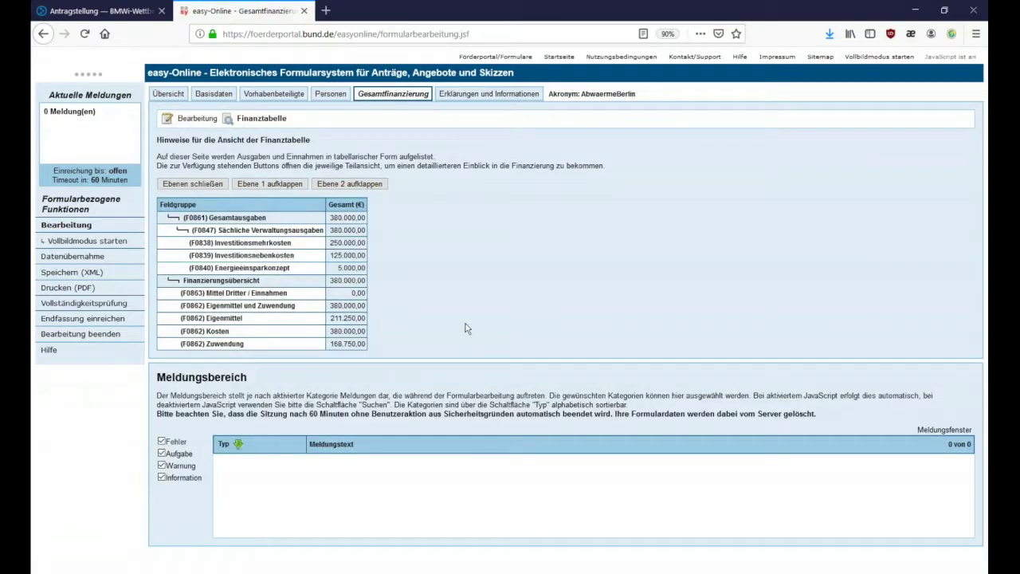
- Under Erklärungen und Informationen, confirm the Vollständigkeit und Einverständnis declaration in the (E00) Erklärungen
{"action": "left_click", "coordinate": [488, 94]}
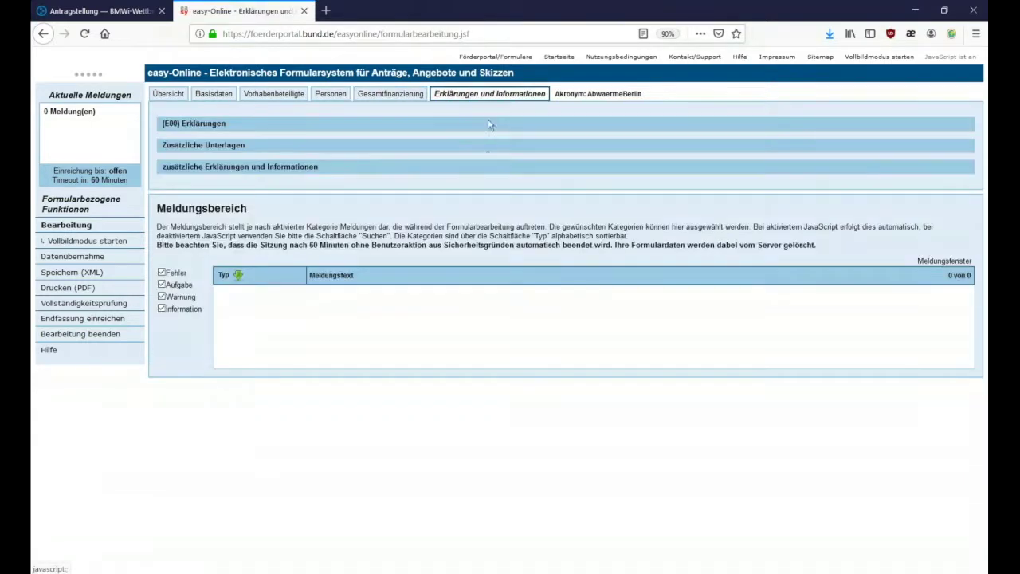
{"action": "left_click", "coordinate": [198, 122]}
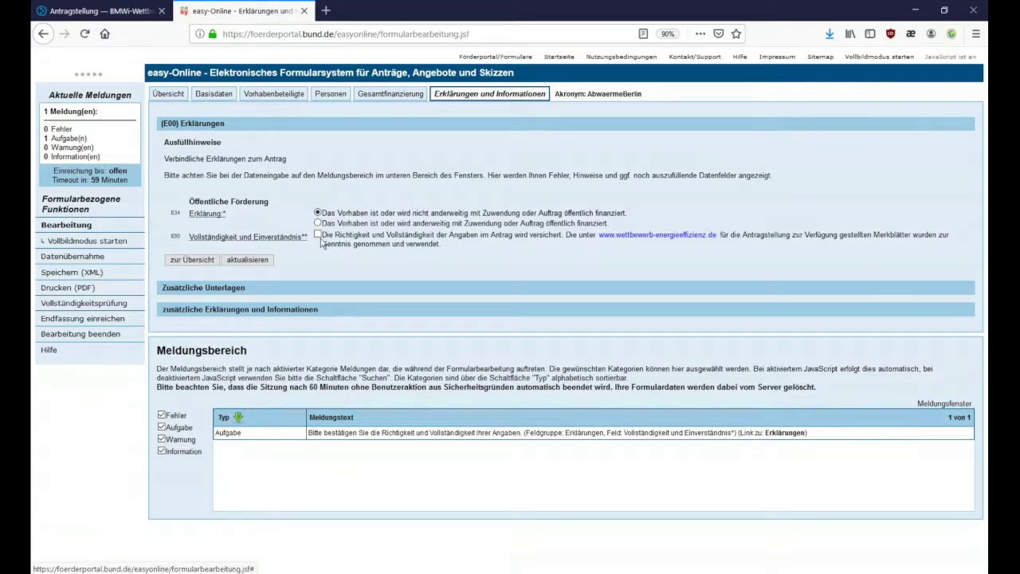
{"action": "left_click", "coordinate": [319, 237]}
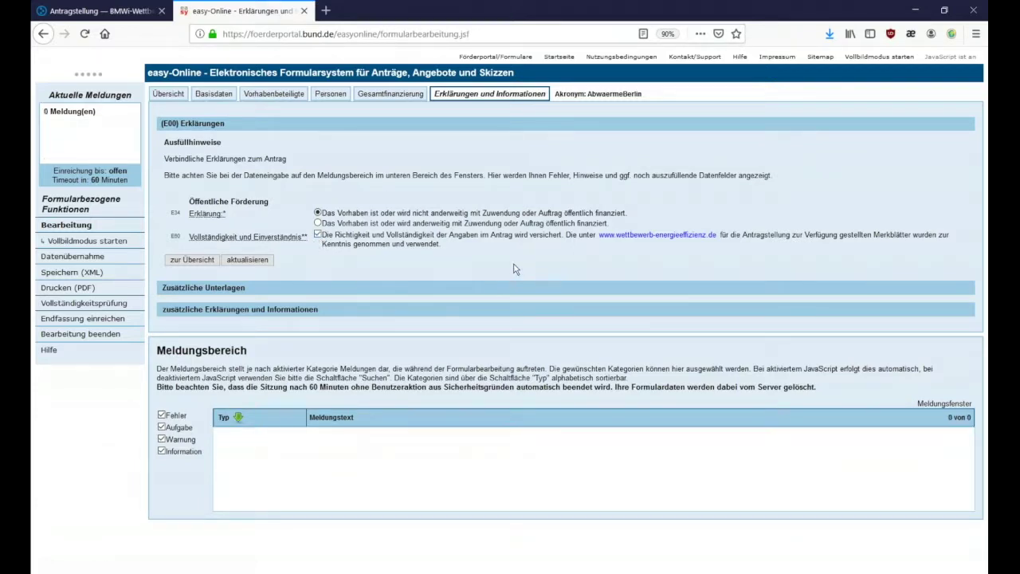
- Under Zusätzliche Unterlagen, confirm the Einsparkonzept, weitere Anhänge, subventionserhebliche Tatsachen, Subventionsbetrug and HR-Auszug declarations
{"action": "left_click", "coordinate": [217, 289]}
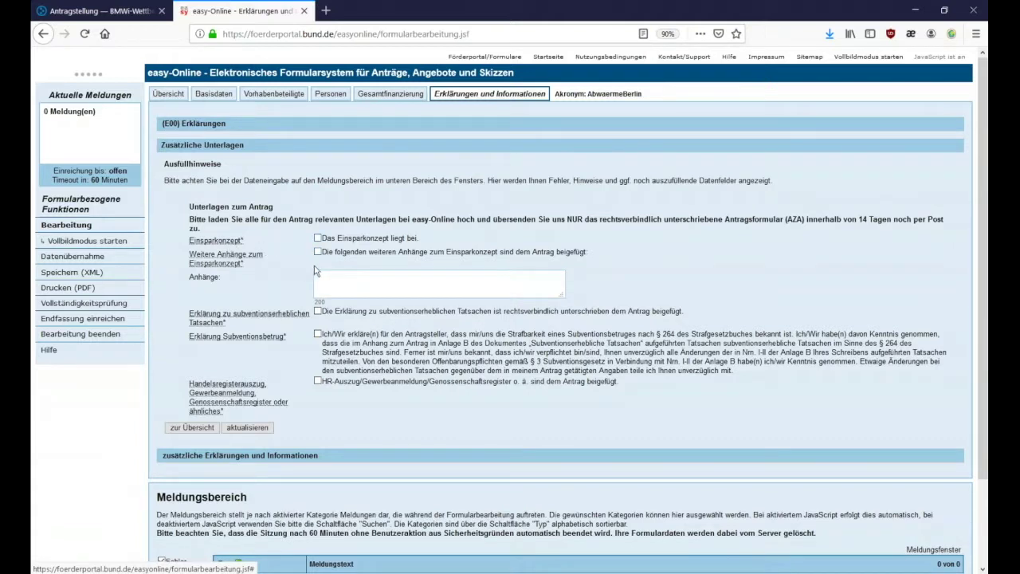
{"action": "left_click", "coordinate": [317, 237]}
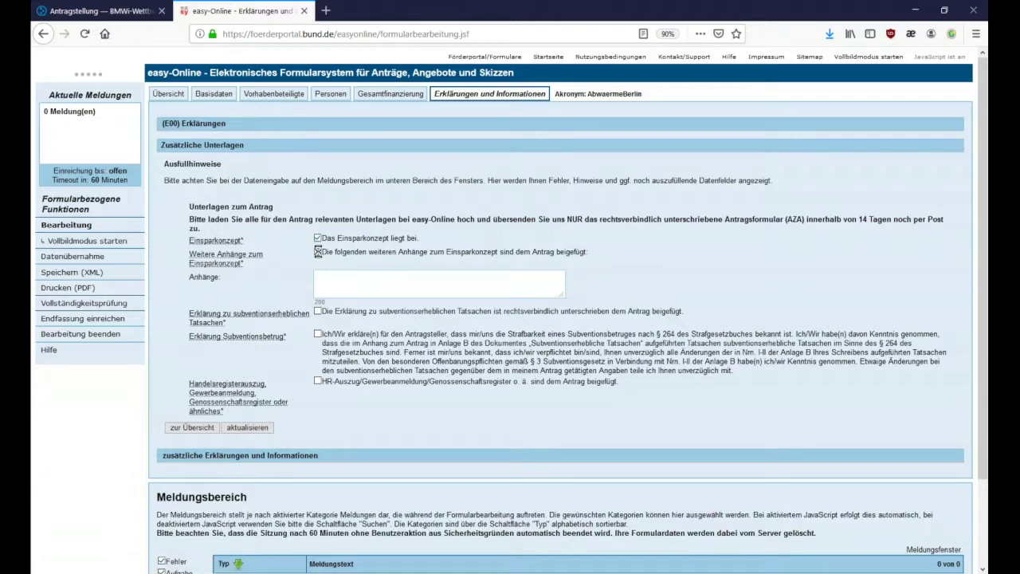
{"action": "left_click", "coordinate": [317, 251]}
{"action": "left_click", "coordinate": [318, 311]}
{"action": "left_click", "coordinate": [318, 335]}
{"action": "left_click", "coordinate": [318, 382]}
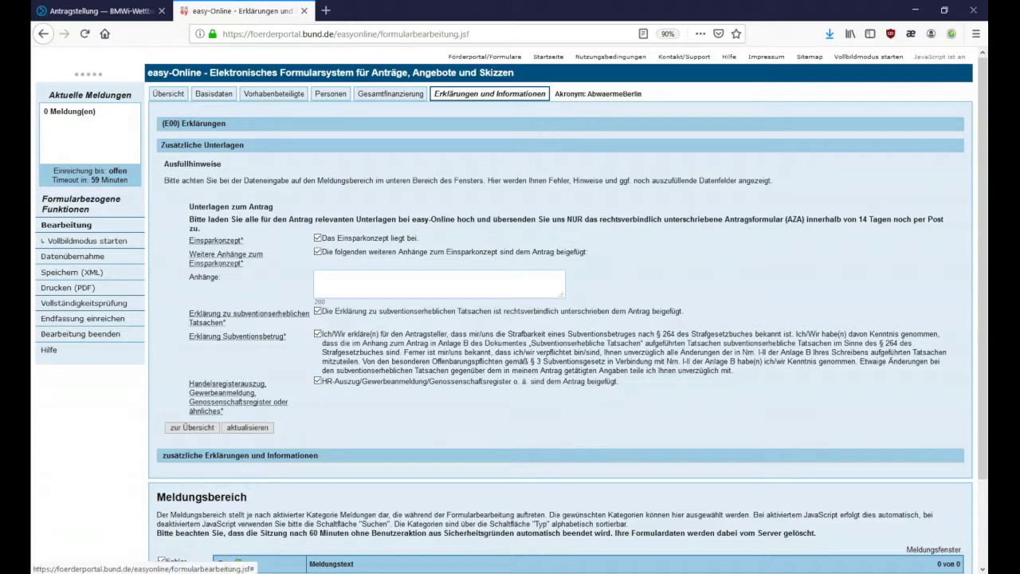
- Go through the declarations under zusätzliche Erklärungen und Informationen, down to the one on gleichzeitige Antragstellung
{"action": "left_click", "coordinate": [263, 456]}
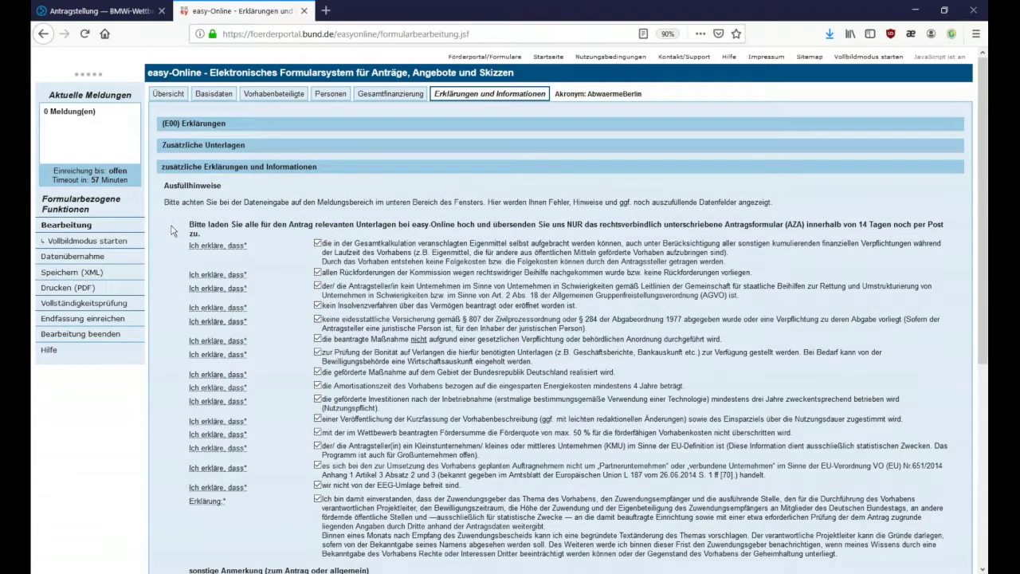
{"action": "scroll", "coordinate": [171, 231], "scroll_direction": "down", "scroll_amount": 2}
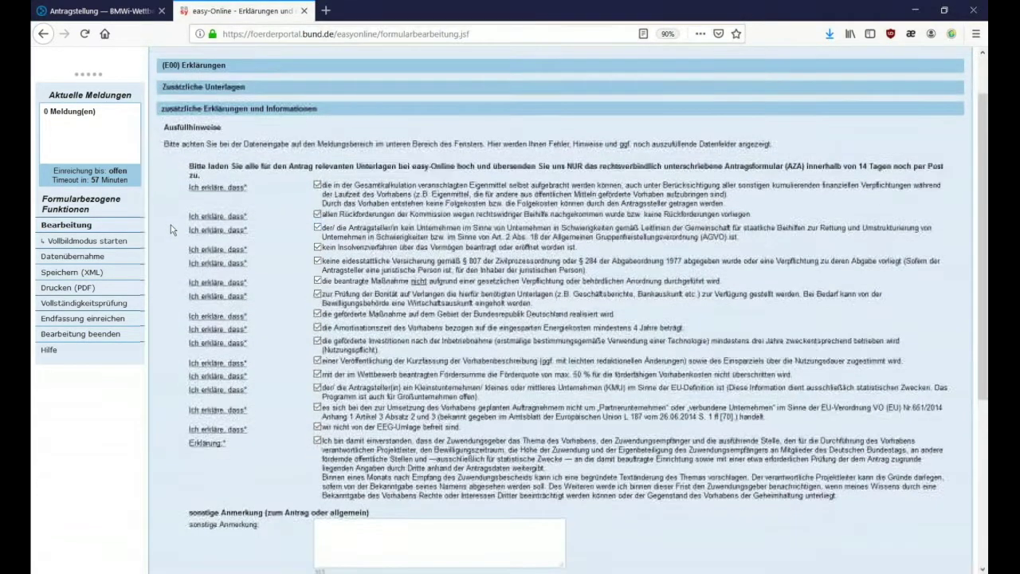
{"action": "scroll", "coordinate": [177, 196], "scroll_direction": "down", "scroll_amount": 2}
{"action": "scroll", "coordinate": [177, 196], "scroll_direction": "down", "scroll_amount": 1}
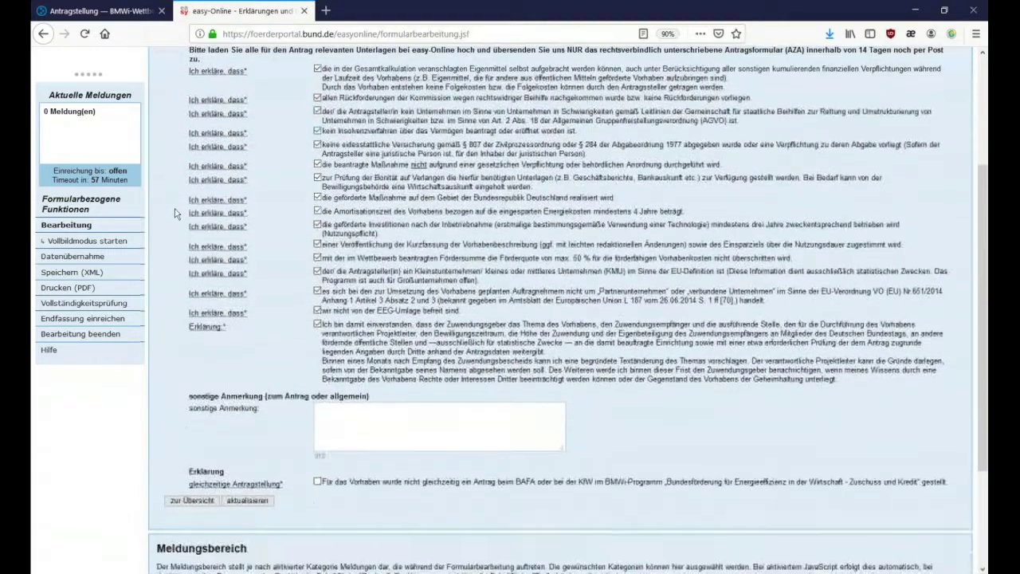